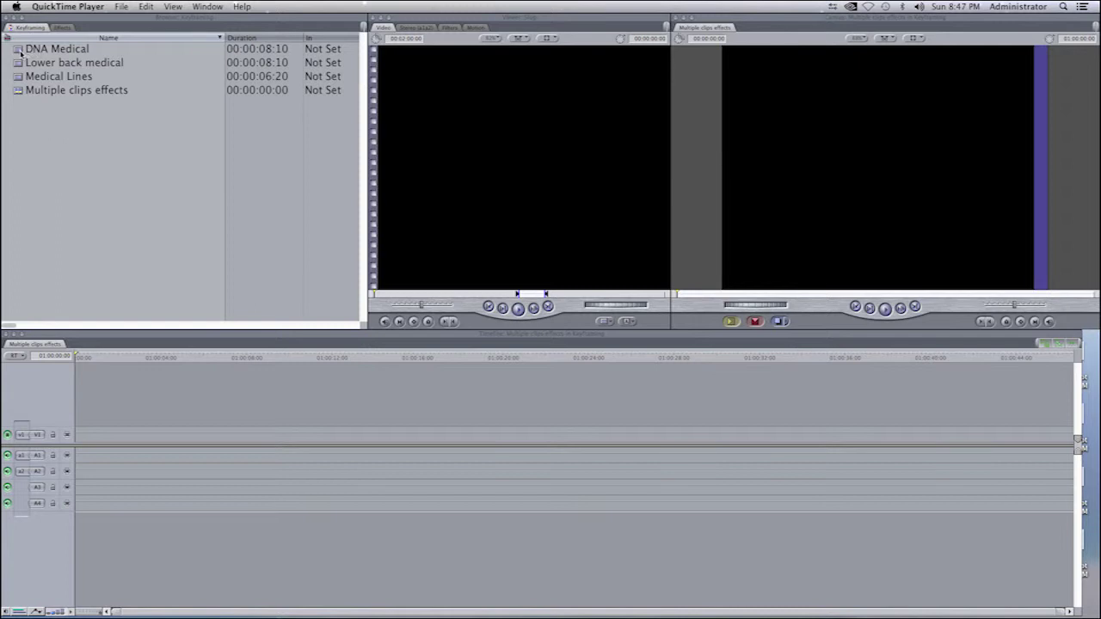
- Add DNA Medical to V1 at the sequence start, matching sequence settings to the clip
left_click_drag(17, 49, 81, 435)
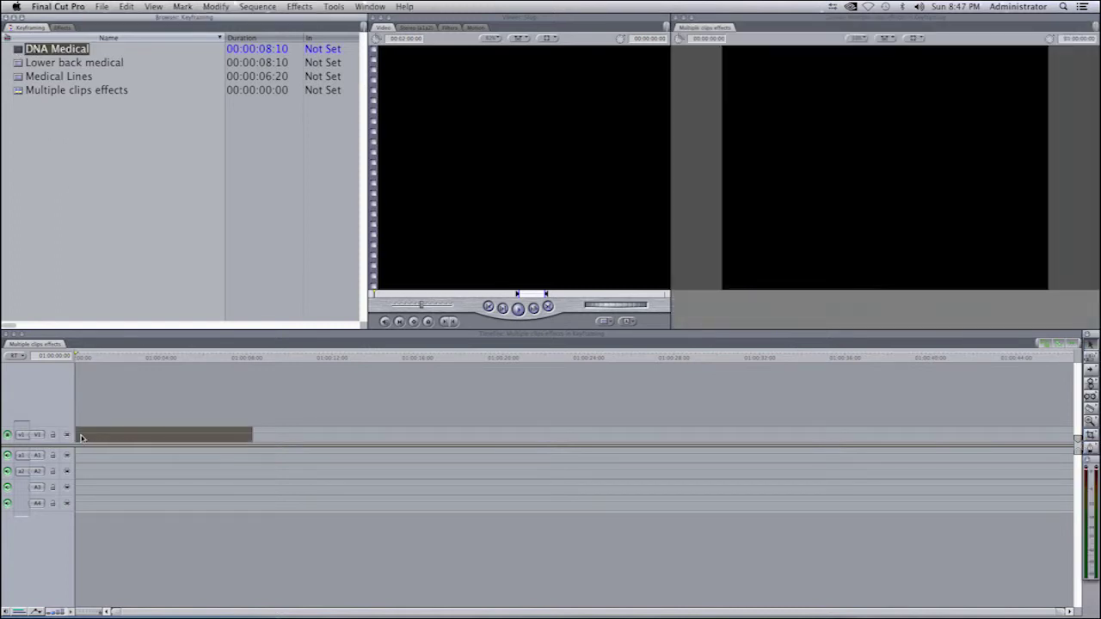
left_click(641, 183)
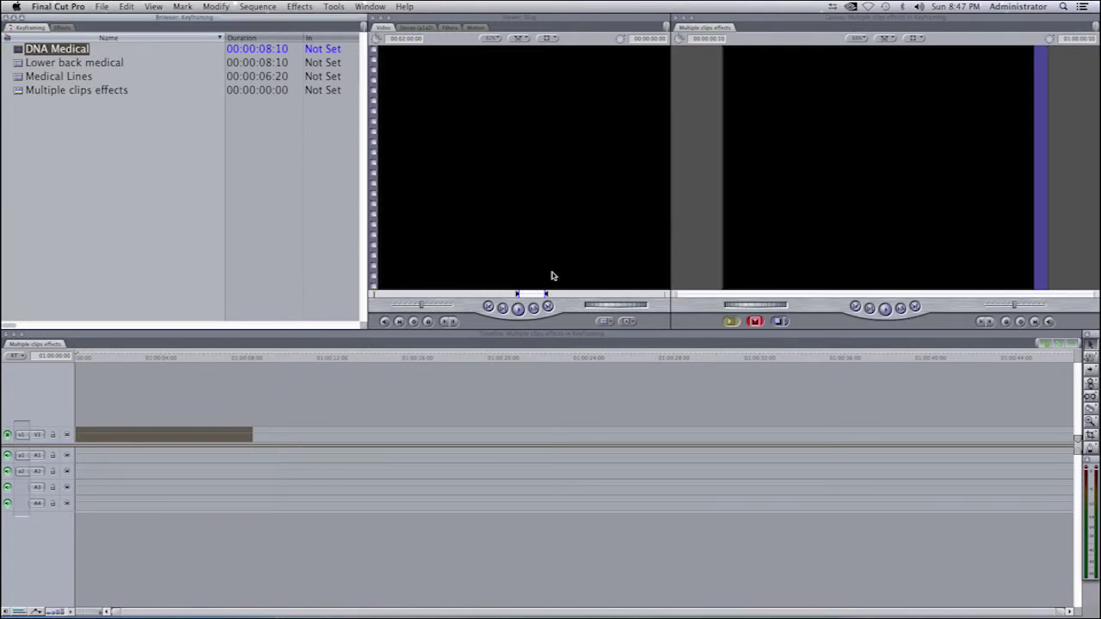
left_click(233, 356)
left_click_drag(232, 356, 74, 359)
- Scale the DNA Medical clip down to a small inset right of centre in the Canvas
left_click(159, 436)
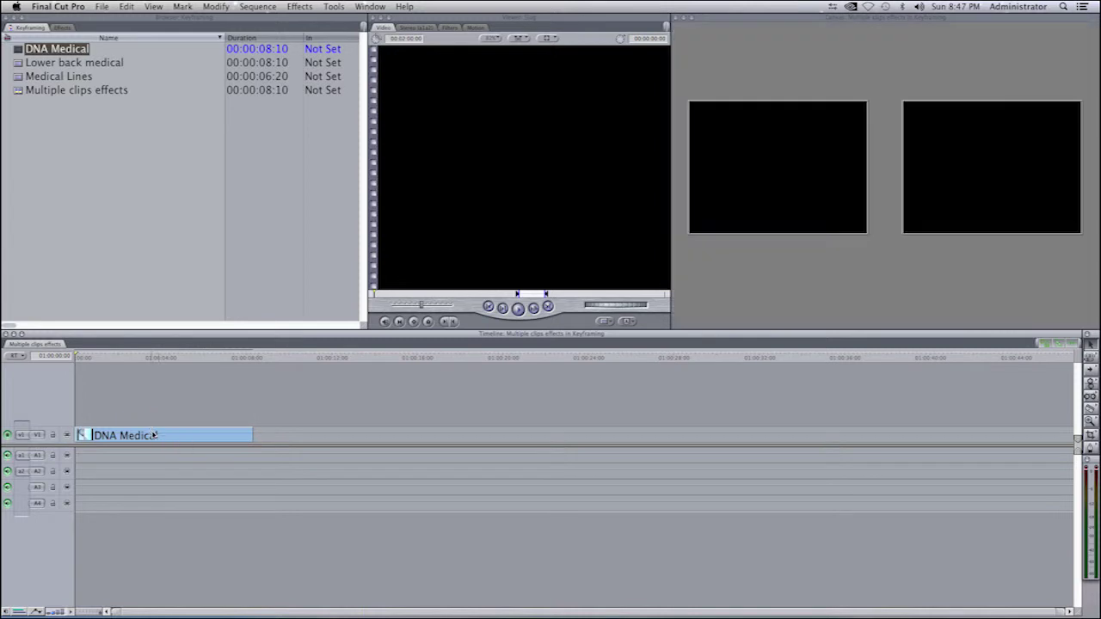
left_click(121, 356)
mouse_move(131, 356)
left_mouse_down()
mouse_move(95, 363)
mouse_move(176, 359)
mouse_move(127, 358)
left_mouse_up()
left_click(141, 401)
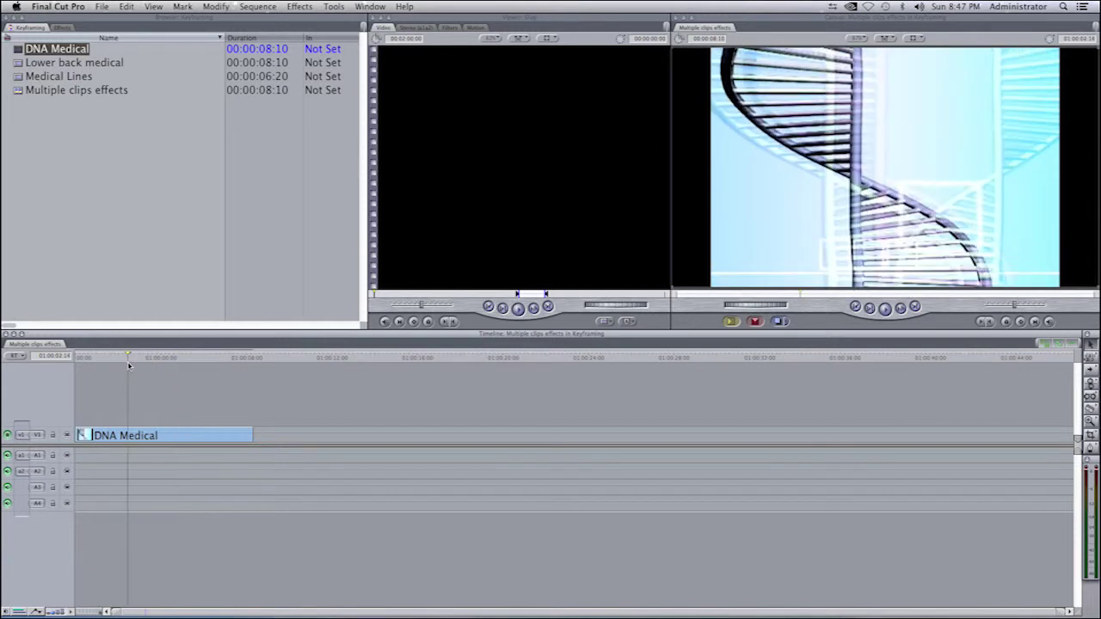
left_click(180, 436)
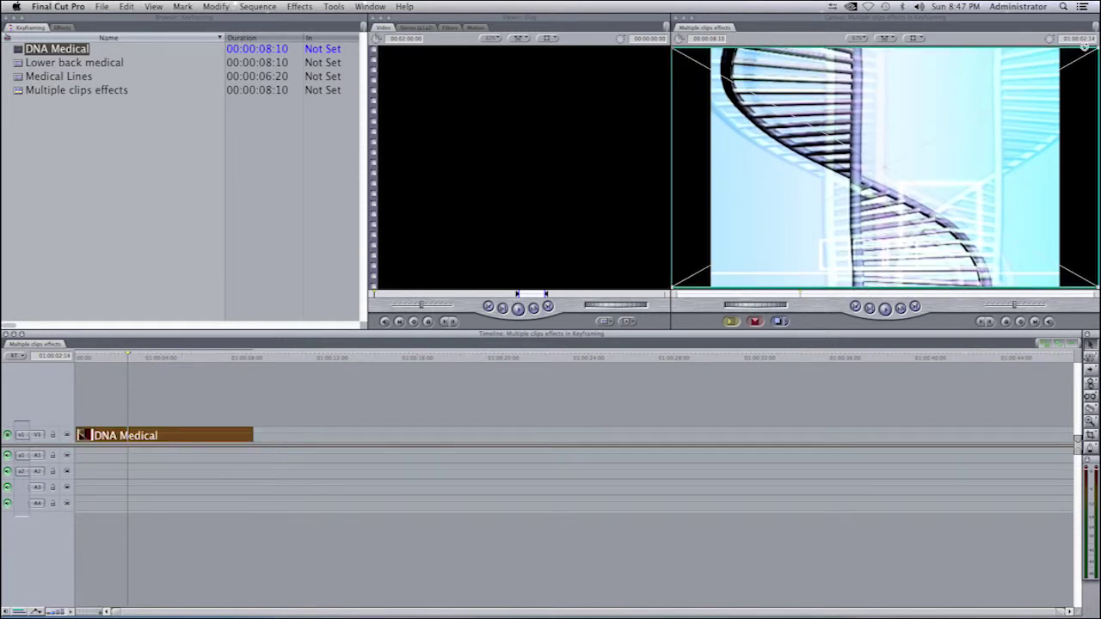
left_click_drag(1094, 48, 834, 202)
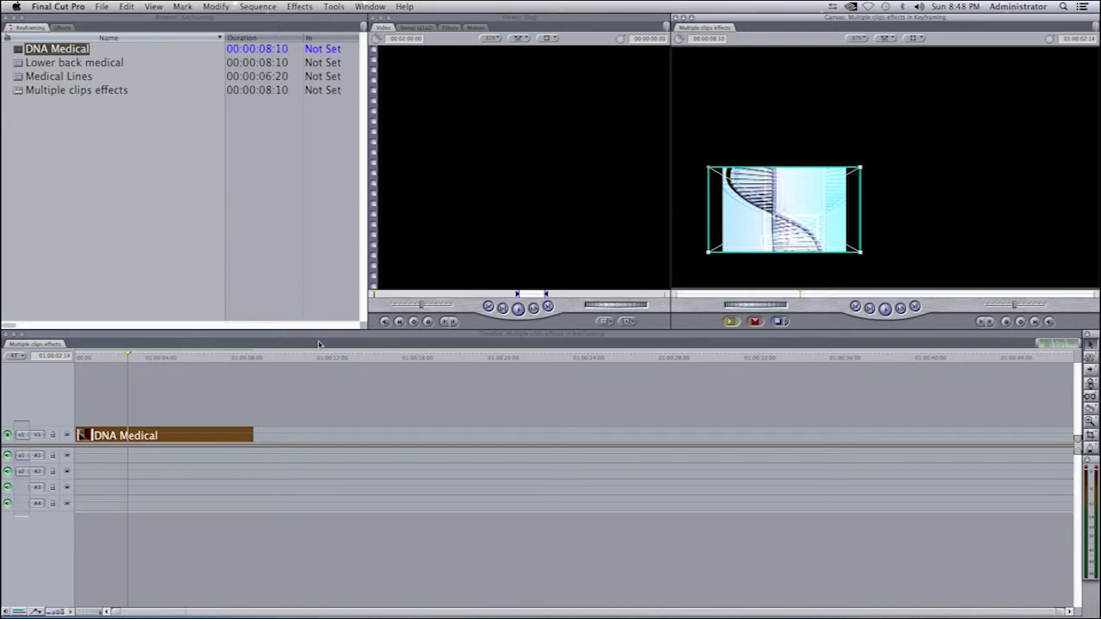
left_click_drag(128, 355, 78, 355)
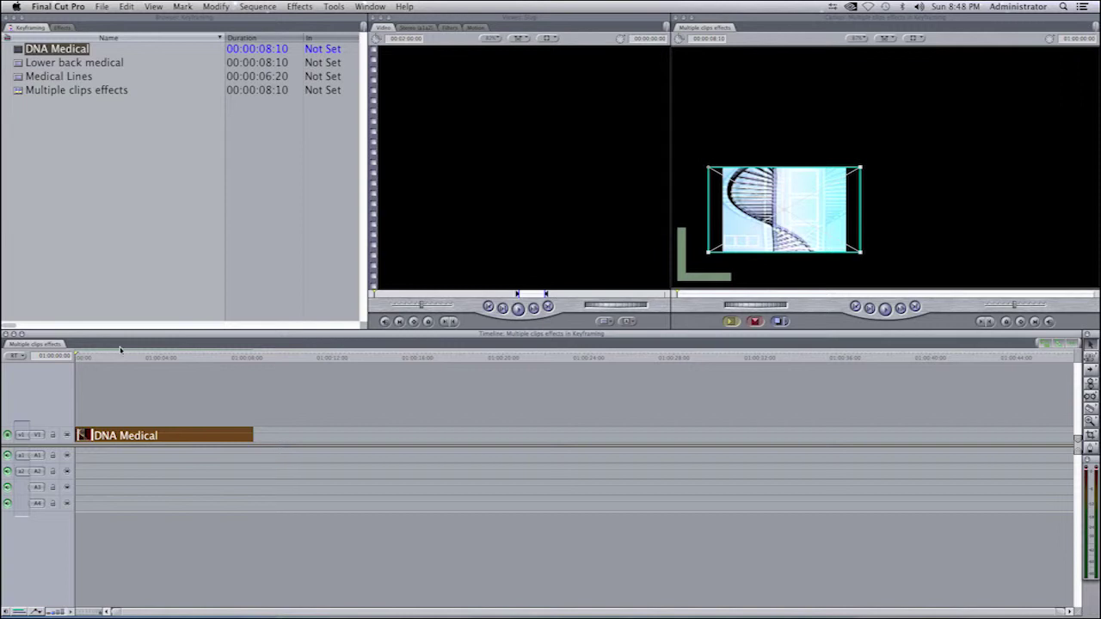
- Open the DNA Medical clip's Motion parameters in the Viewer
double_click(110, 439)
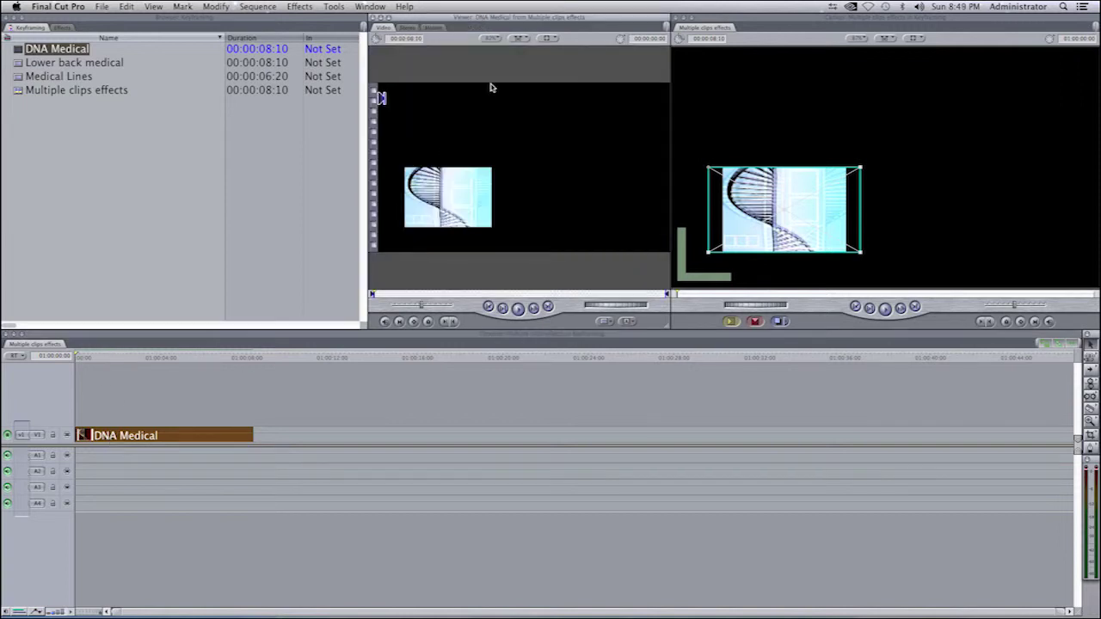
key("super+ctrl+Escape")
left_click(470, 20)
left_click(435, 29)
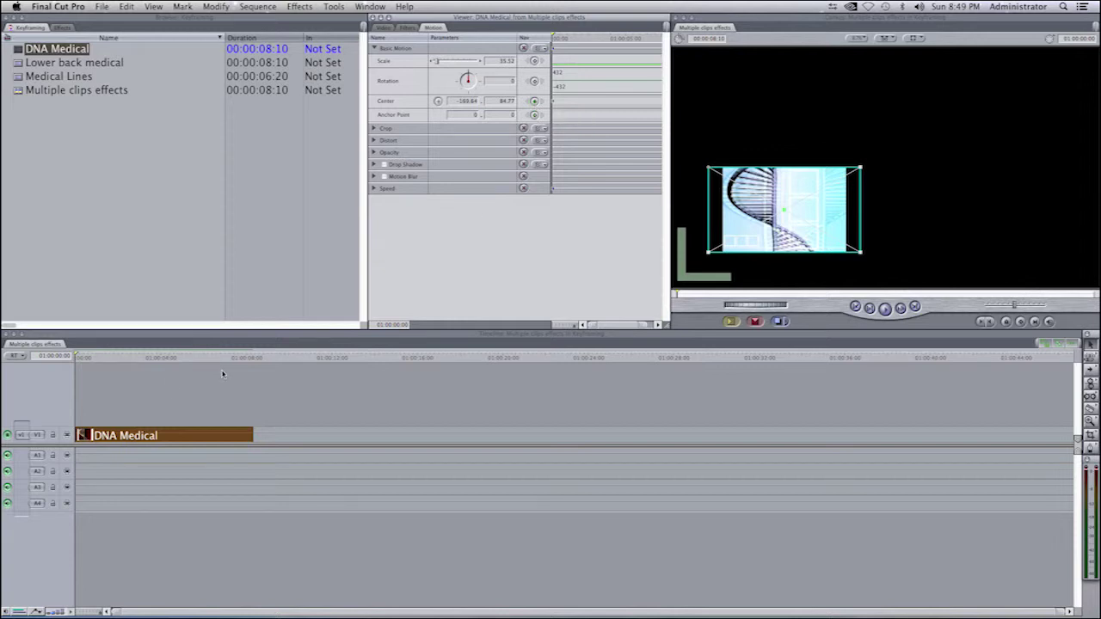
- Add a Center keyframe at two seconds and drag the inset toward the right edge
left_click_drag(88, 356, 119, 361)
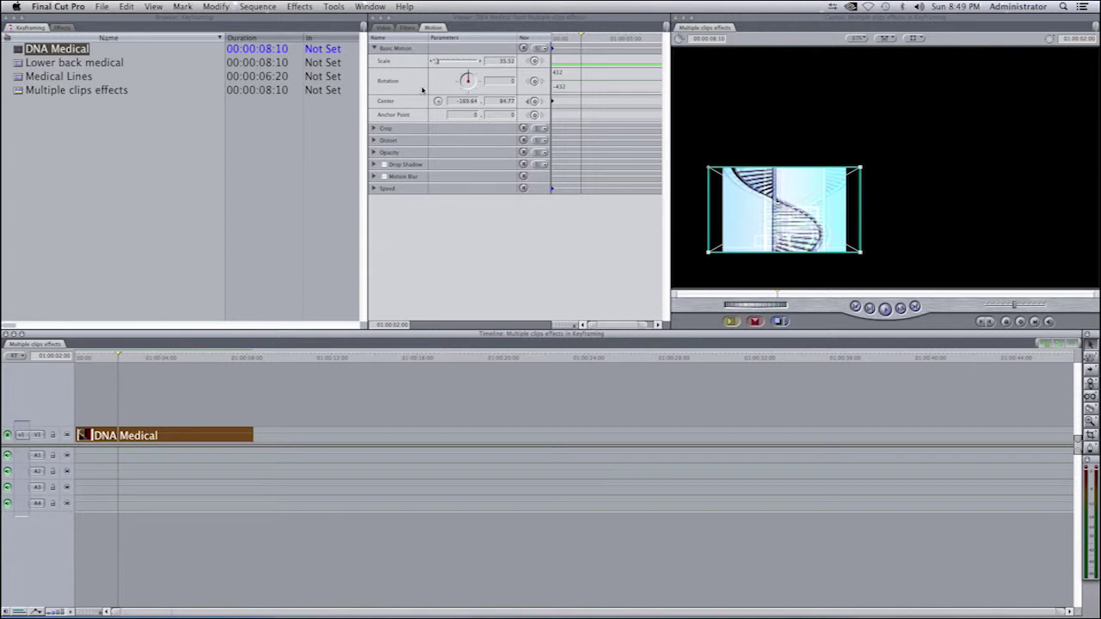
left_click(535, 102)
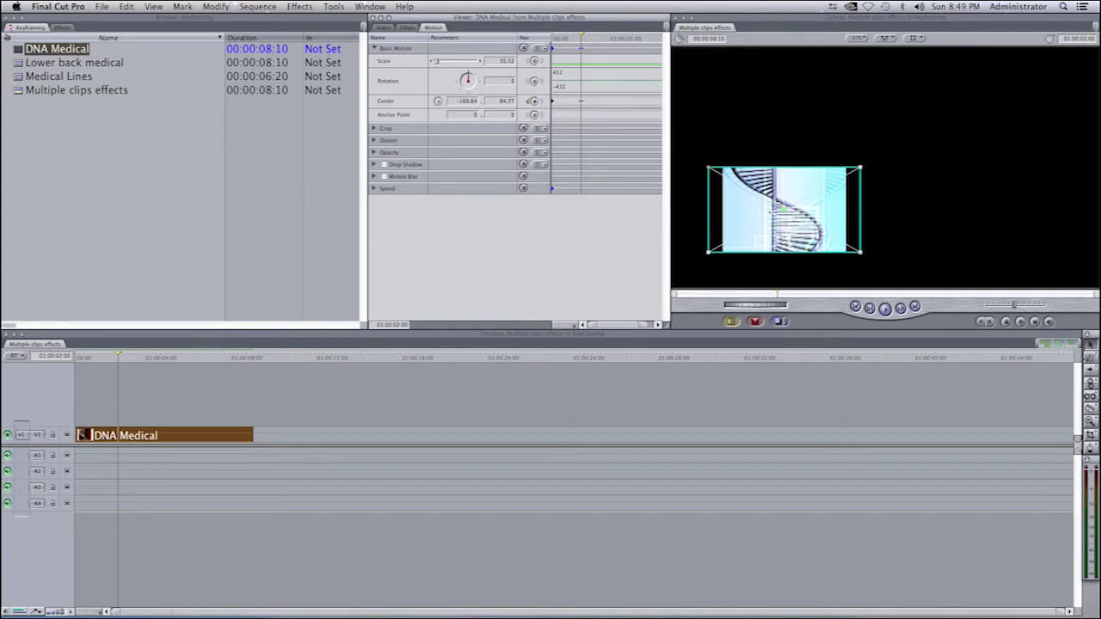
left_click_drag(776, 209, 995, 215)
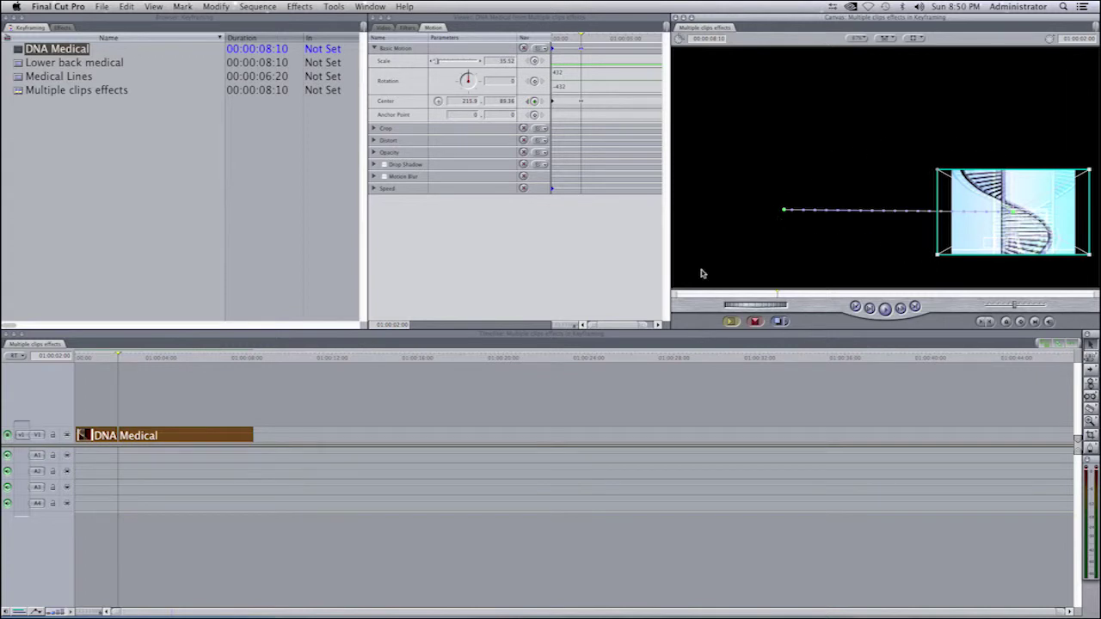
- Play back the DNA inset sliding from Center −169.64 to 215.9, then deselect it
left_click_drag(120, 358, 72, 361)
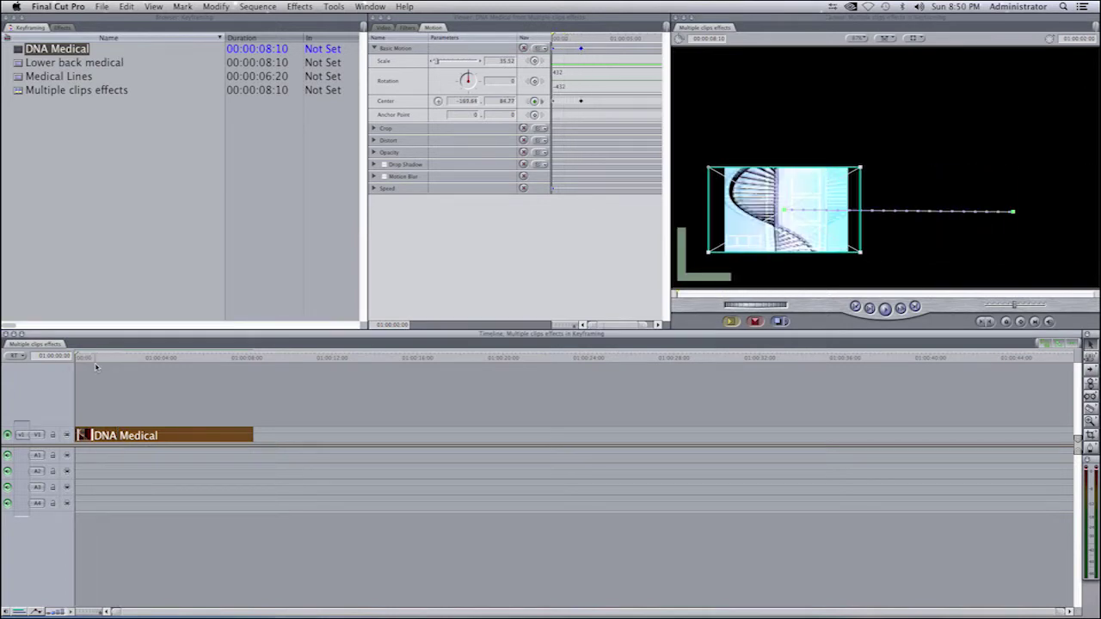
key("space")
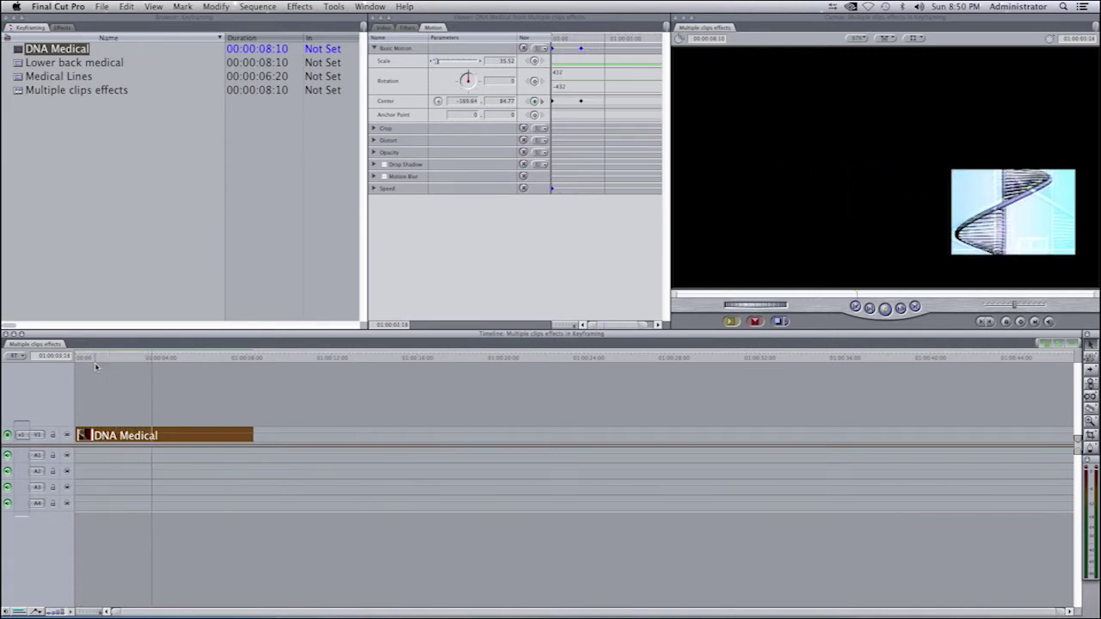
key("space")
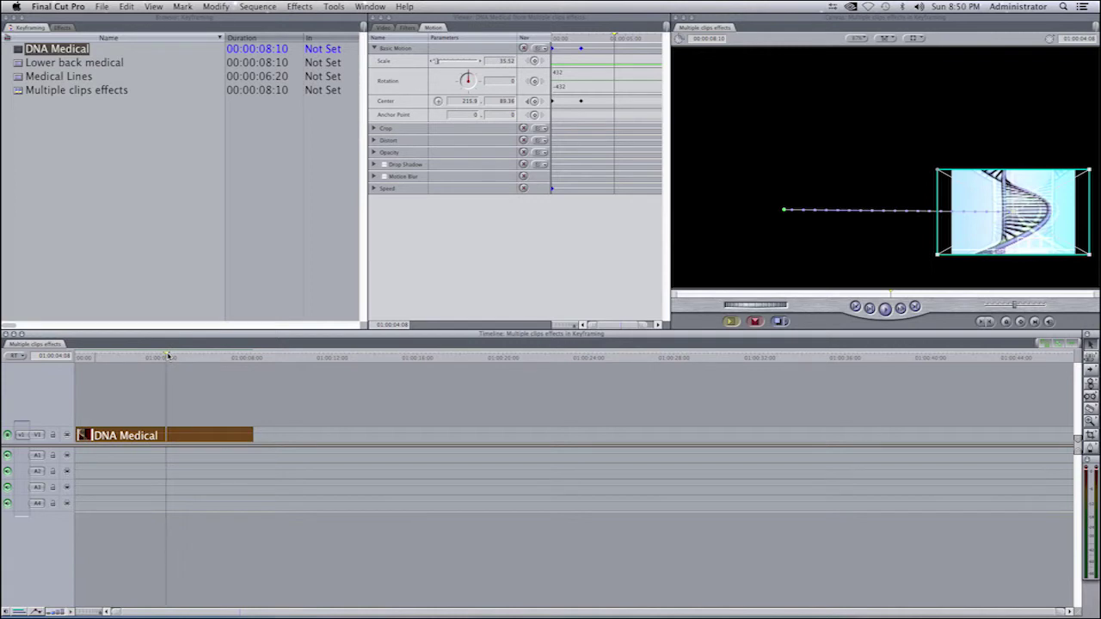
left_click_drag(167, 355, 76, 358)
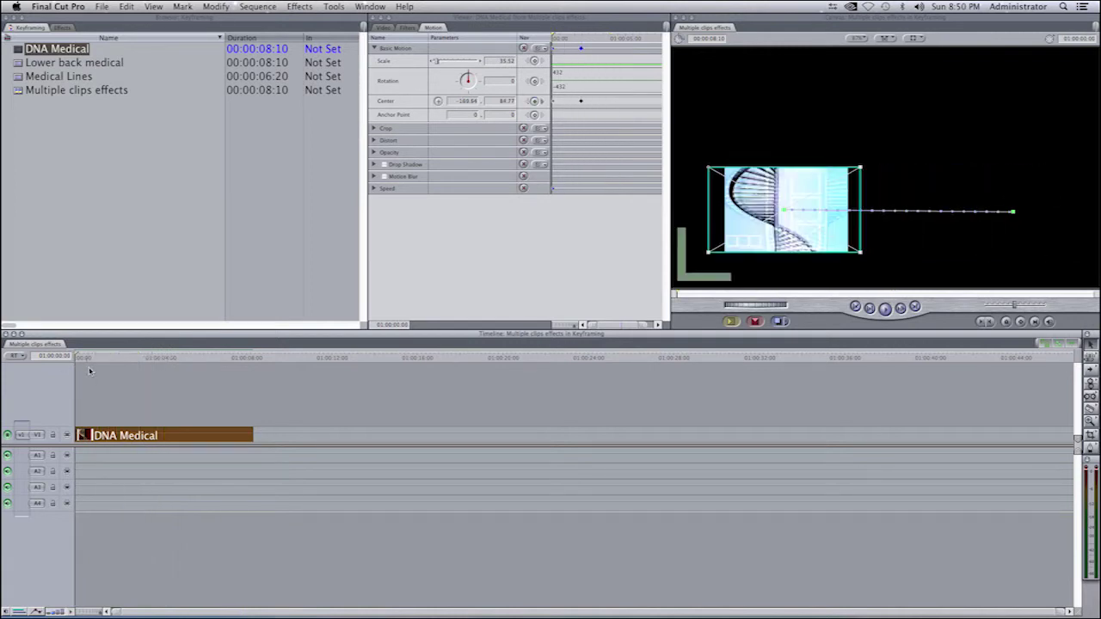
key("super+a")
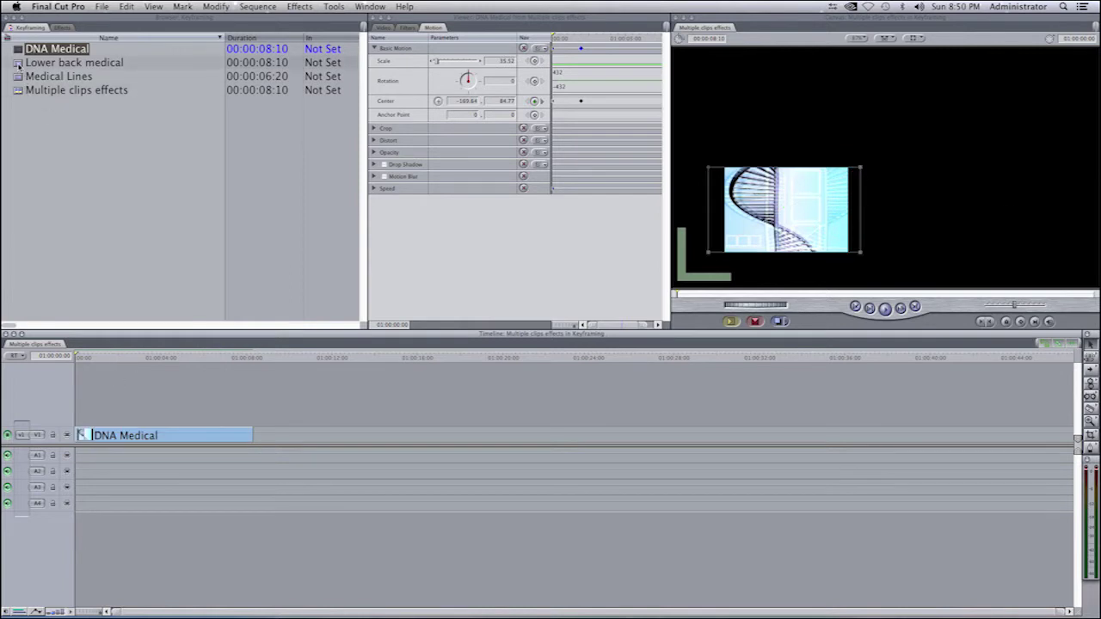
- Place Lower back medical on V2 directly above DNA Medical
double_click(18, 65)
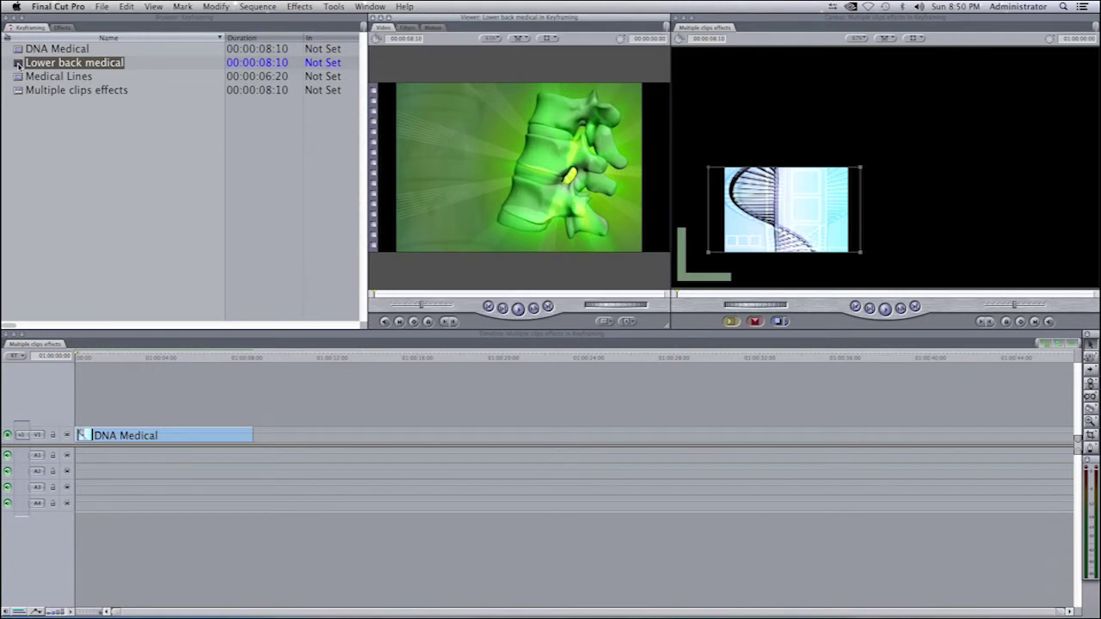
left_click_drag(505, 142, 78, 424)
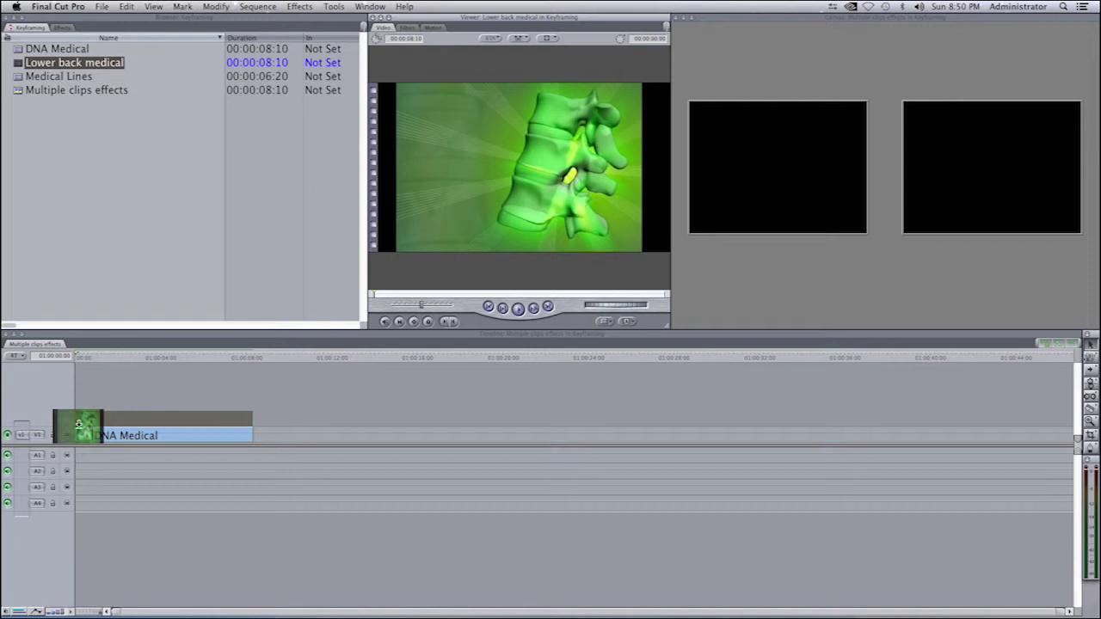
left_click_drag(79, 423, 78, 418)
- Scrub and play the stacked clips, then select Lower back medical
left_click(180, 358)
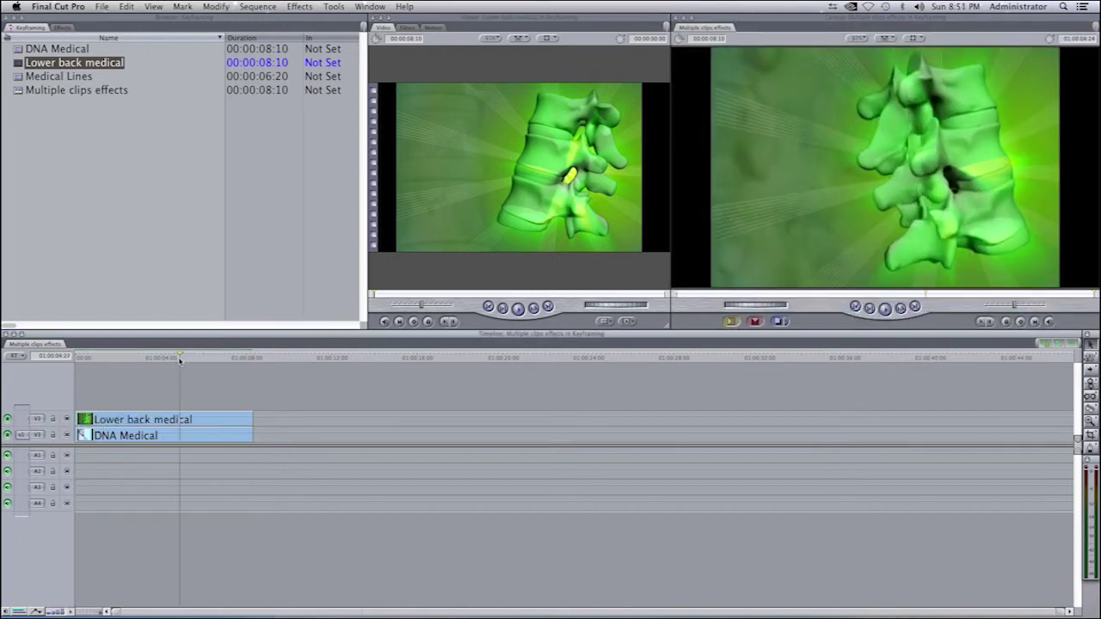
left_click_drag(180, 360, 84, 376)
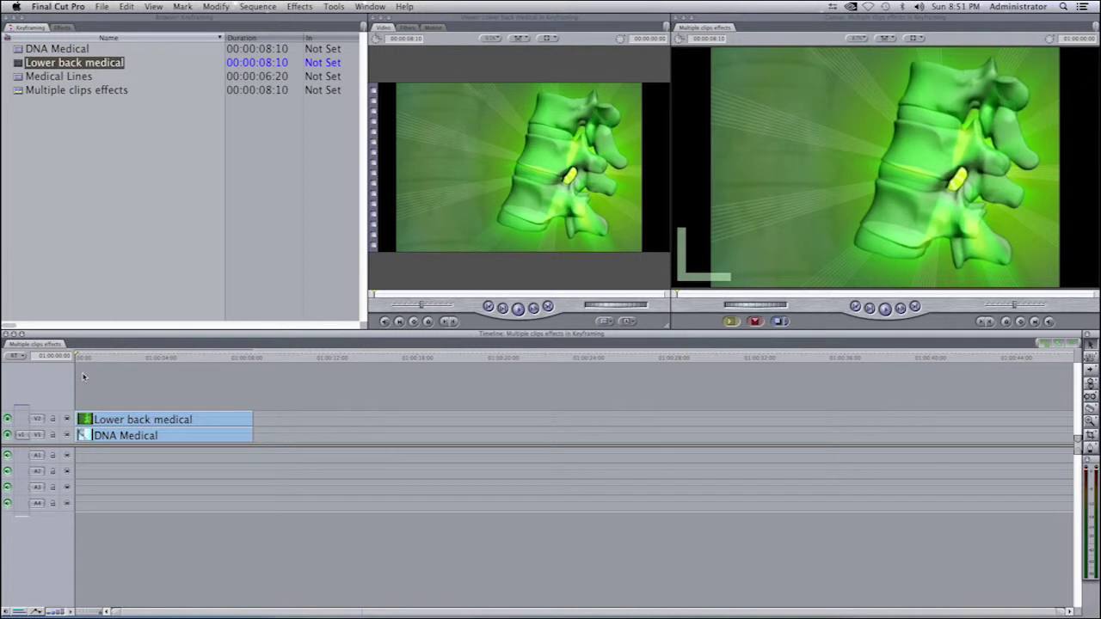
key("space")
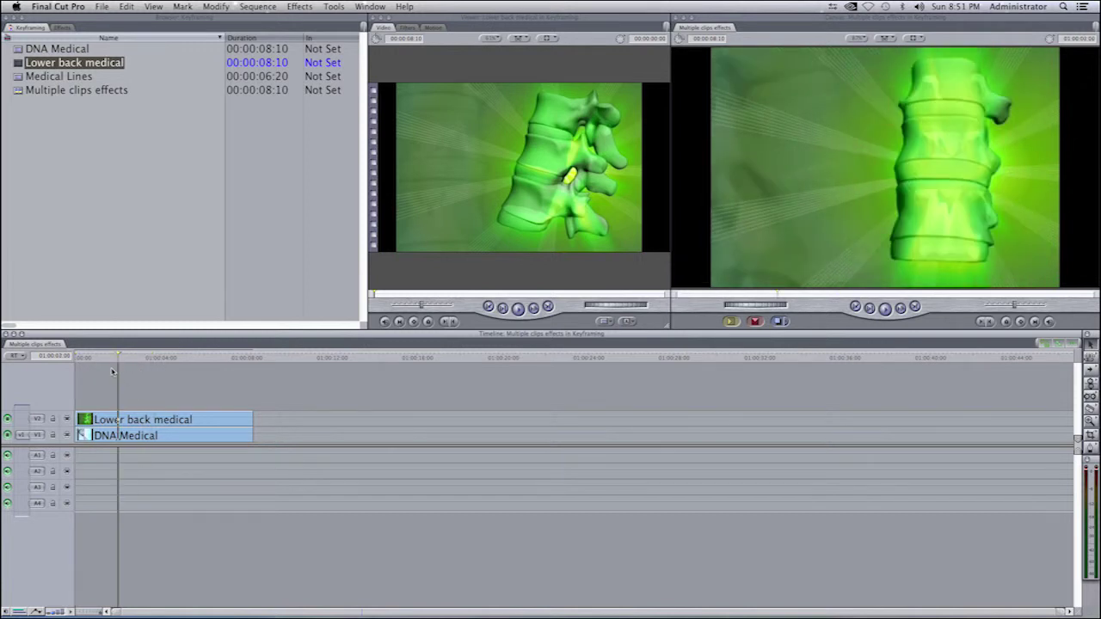
left_click_drag(112, 372, 107, 372)
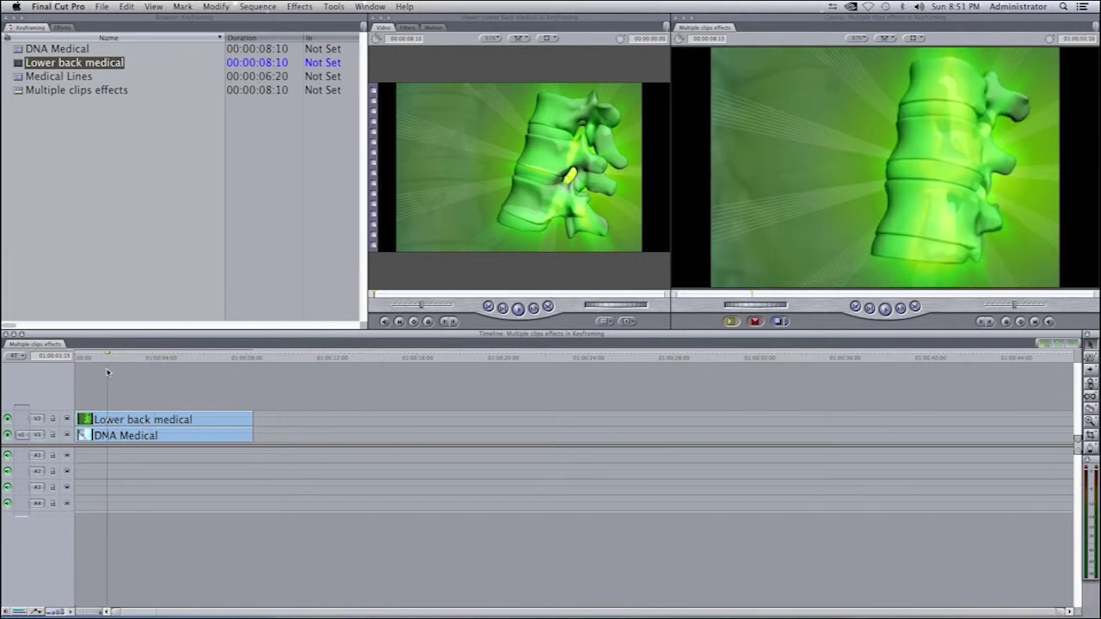
left_click(135, 420)
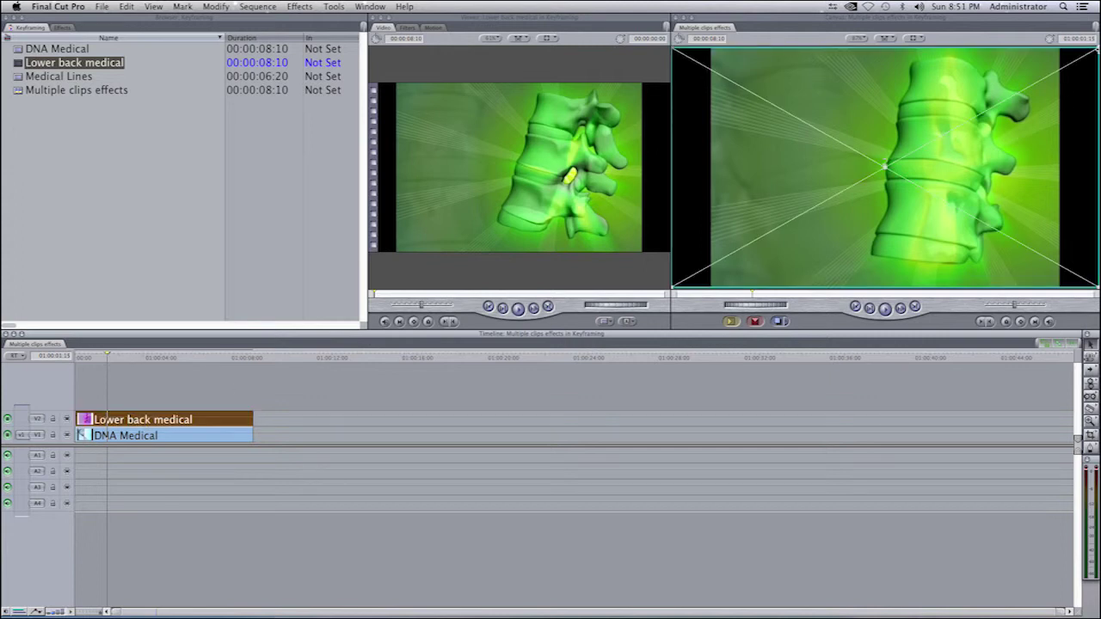
left_click_drag(1094, 52, 985, 145)
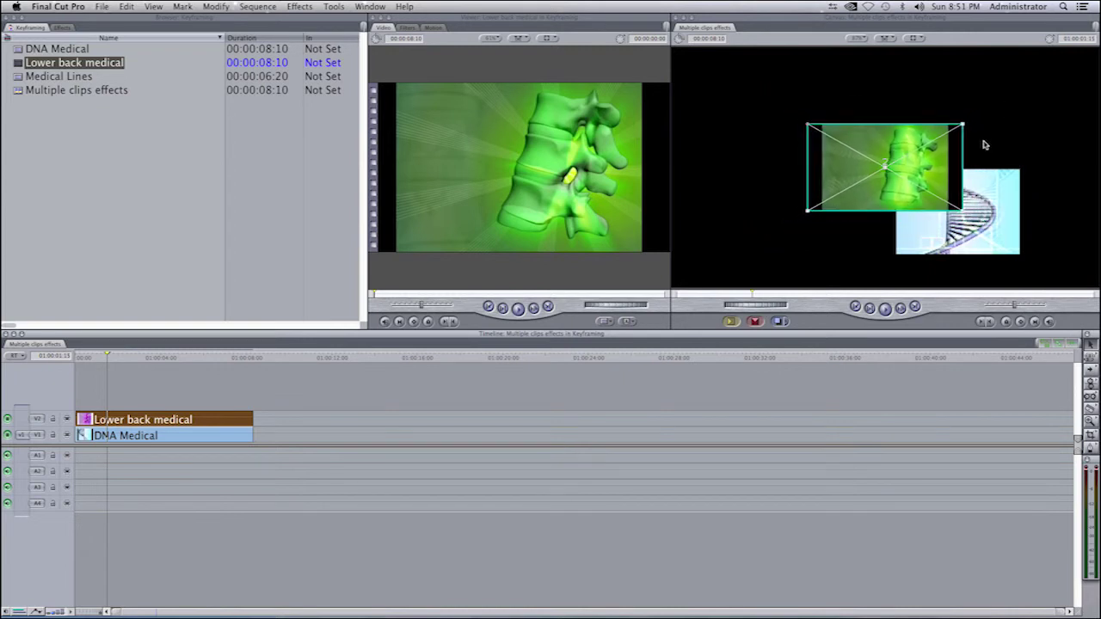
left_click_drag(929, 163, 815, 98)
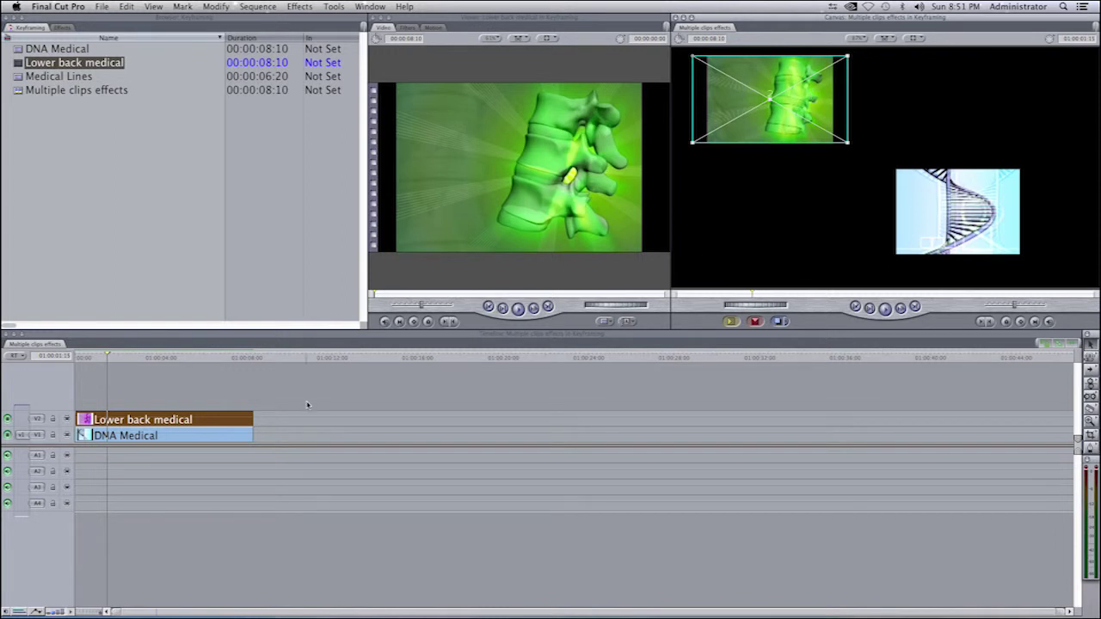
left_click_drag(127, 360, 67, 368)
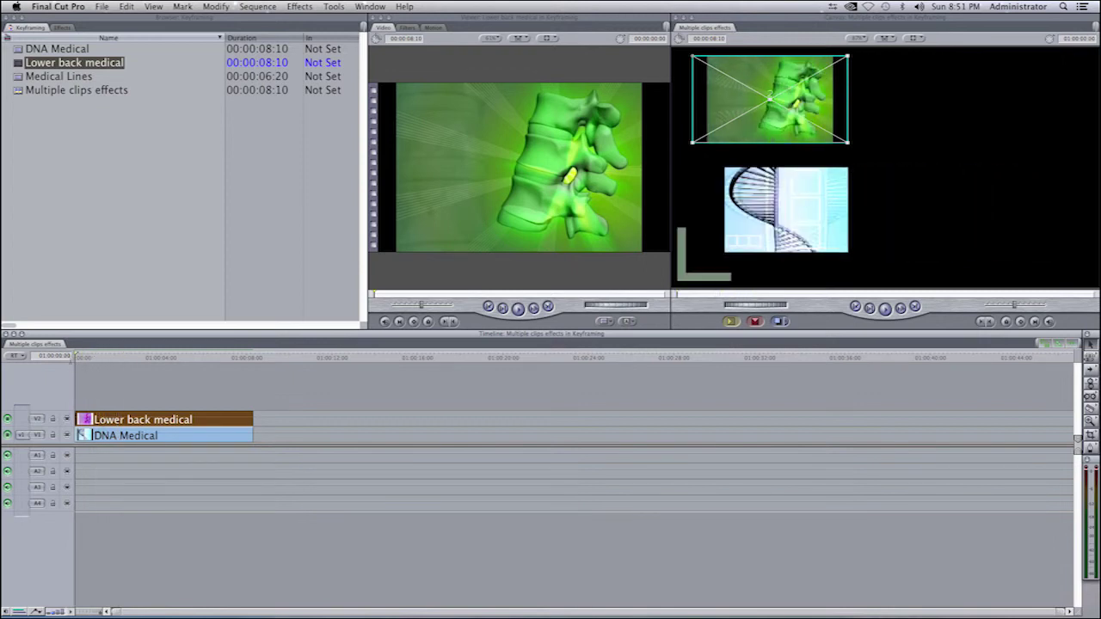
left_click(104, 368)
left_click_drag(110, 369, 111, 366)
- Open Lower back medical's Motion parameters and add a Center keyframe at the start
double_click(134, 420)
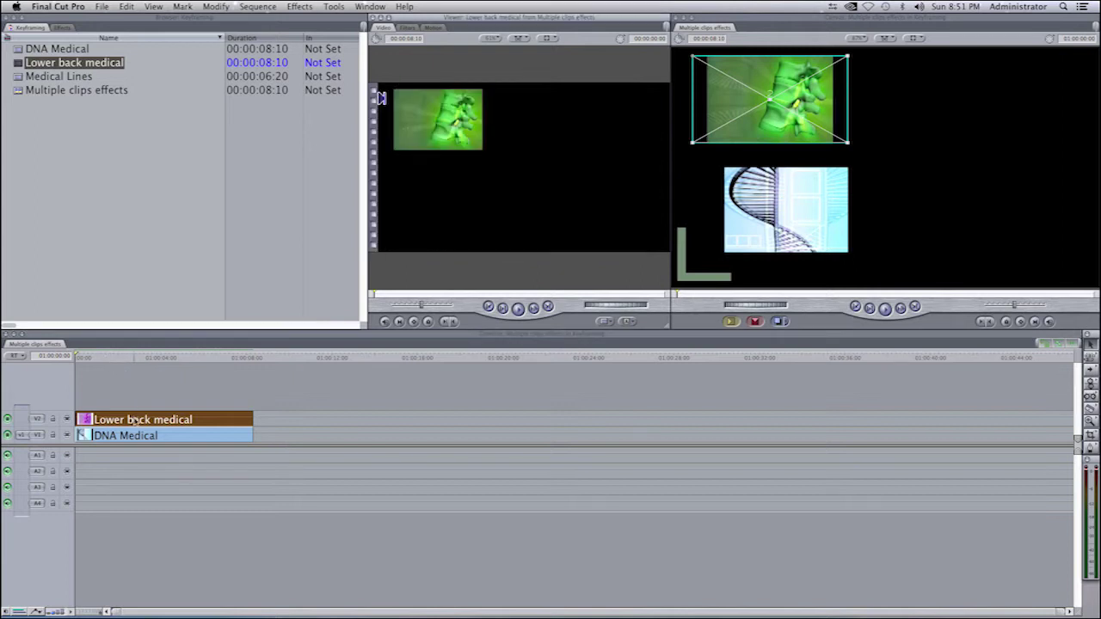
left_click(433, 28)
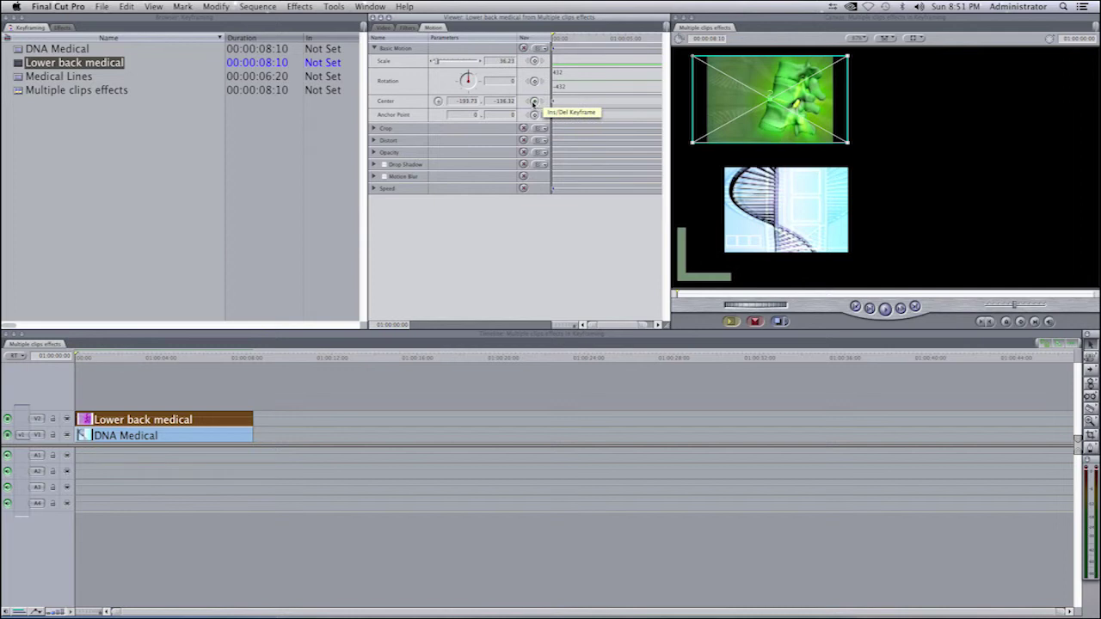
left_click(533, 103)
- Add a Center keyframe at two seconds and drag the clip down in the frame
left_click(91, 356)
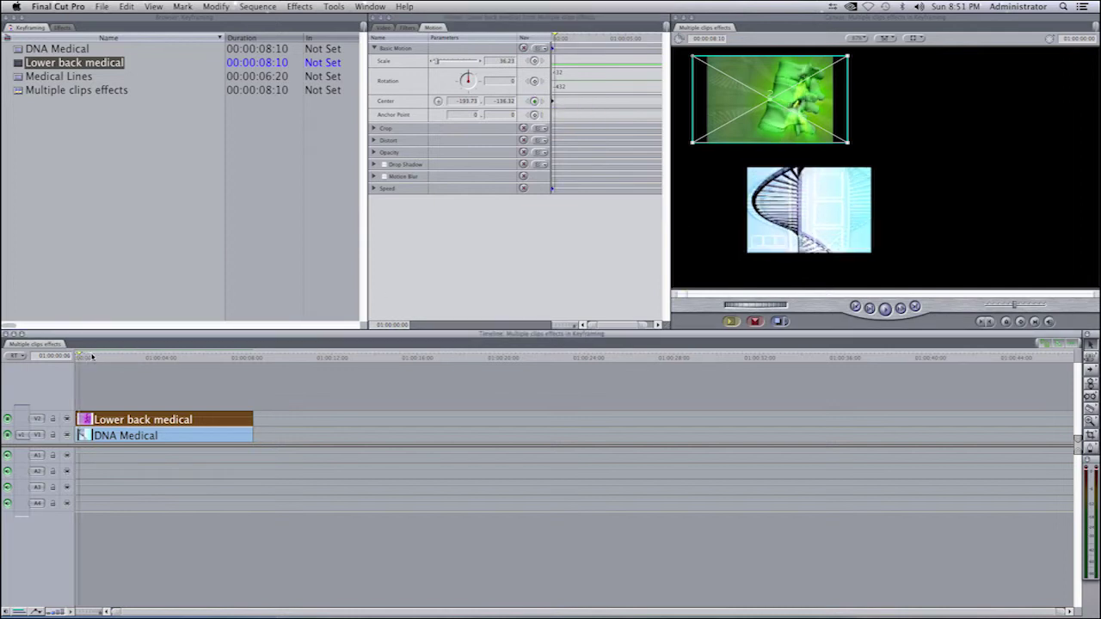
left_click_drag(92, 356, 115, 356)
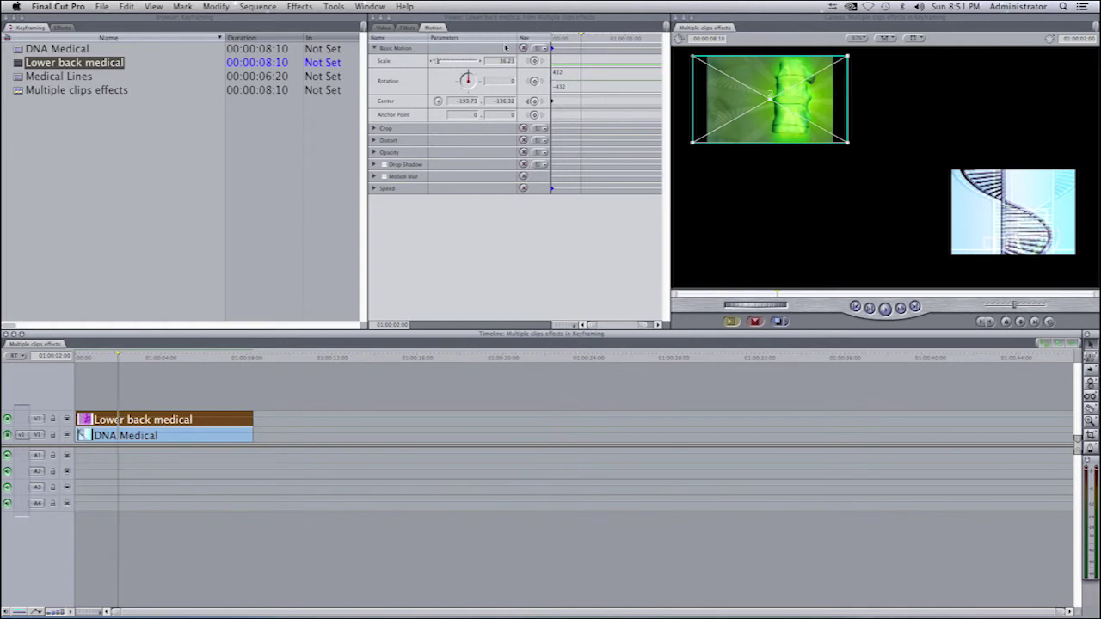
left_click(534, 102)
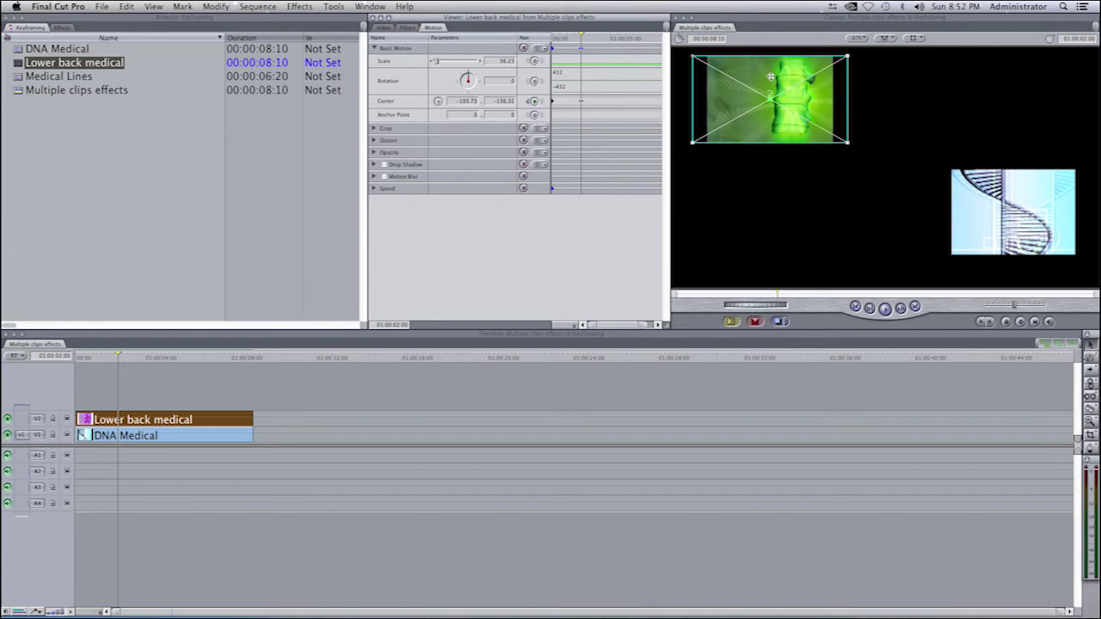
left_click_drag(771, 78, 772, 191)
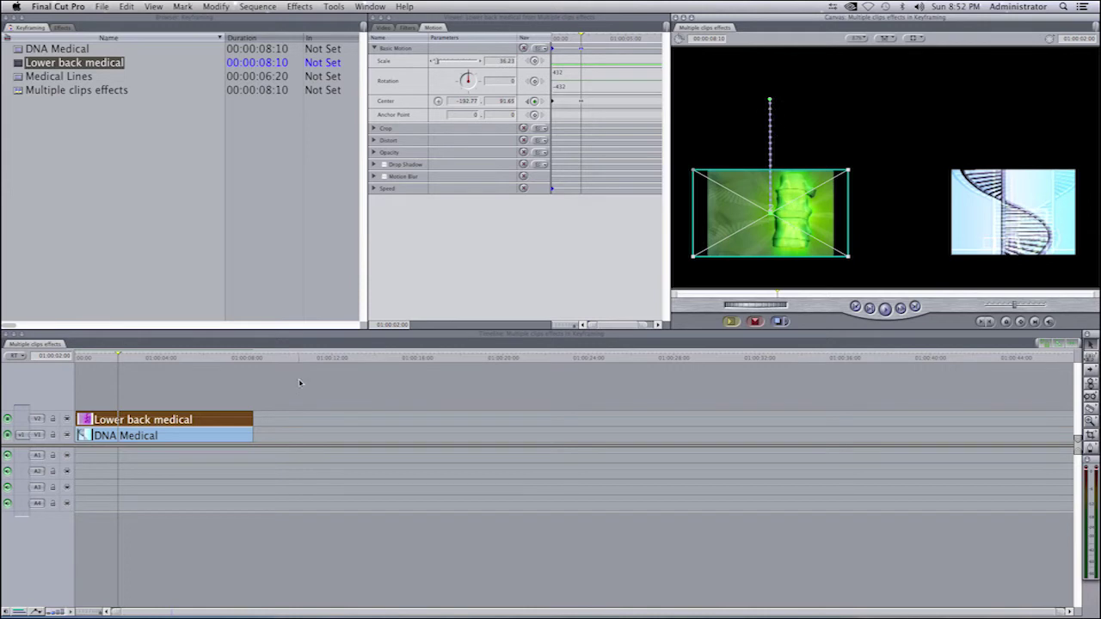
left_click_drag(119, 355, 77, 356)
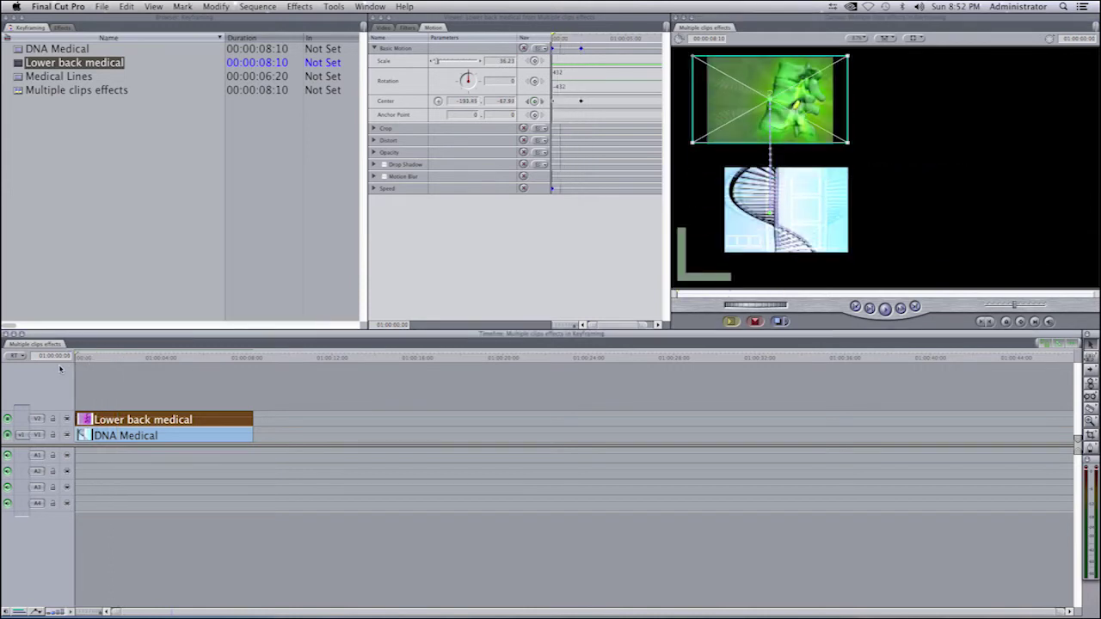
- Play back both animated insets, then load Medical Lines into the Viewer
left_click(99, 375)
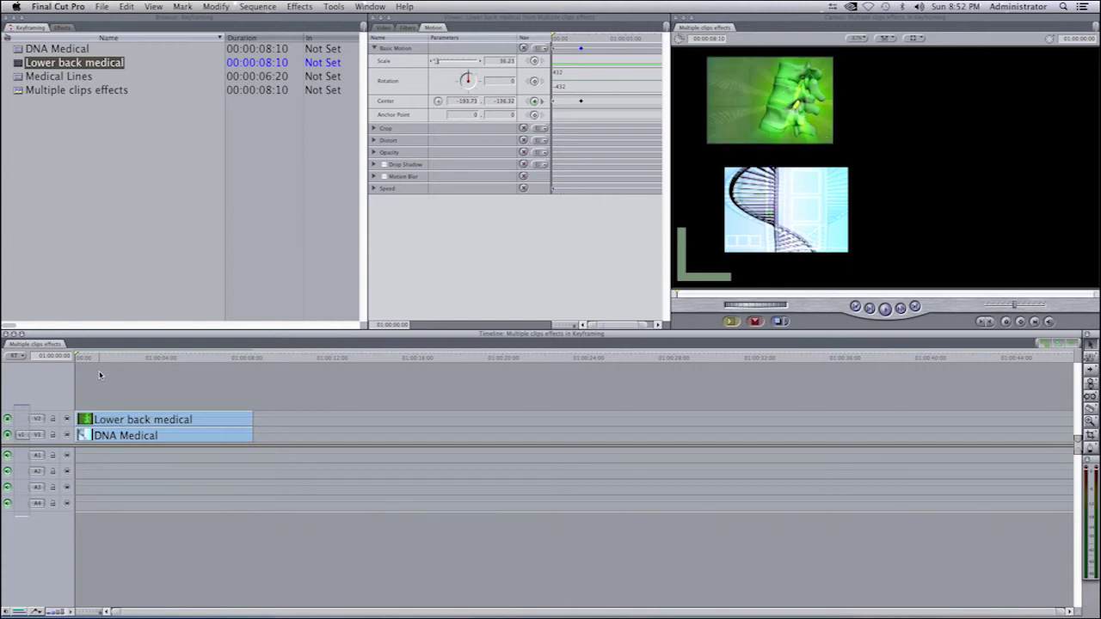
key("space")
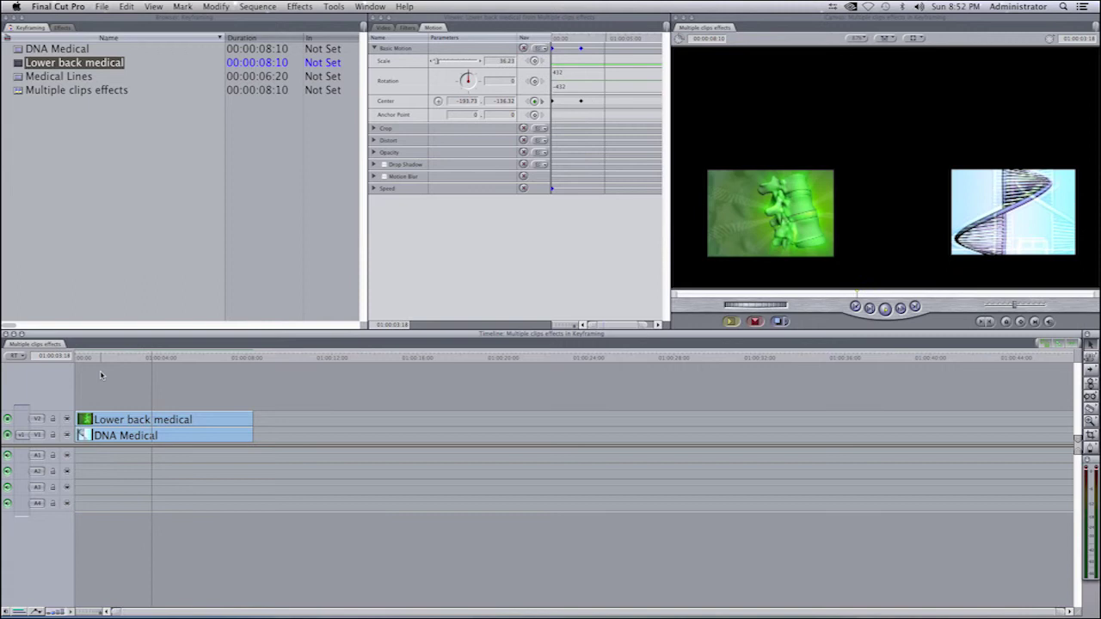
key("space")
left_click_drag(153, 359, 73, 368)
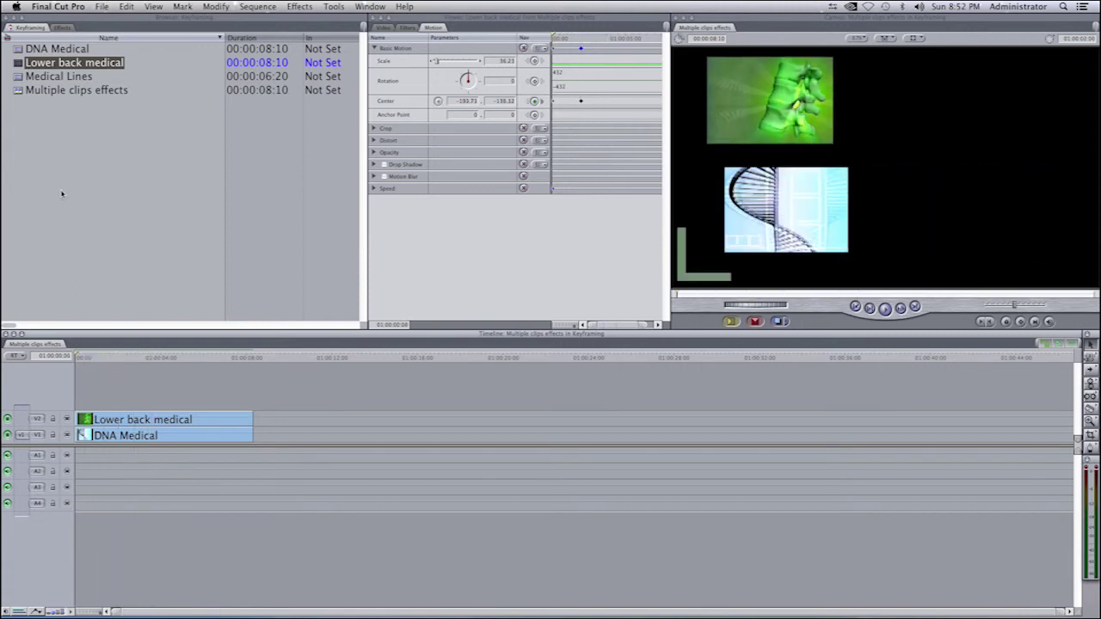
double_click(19, 77)
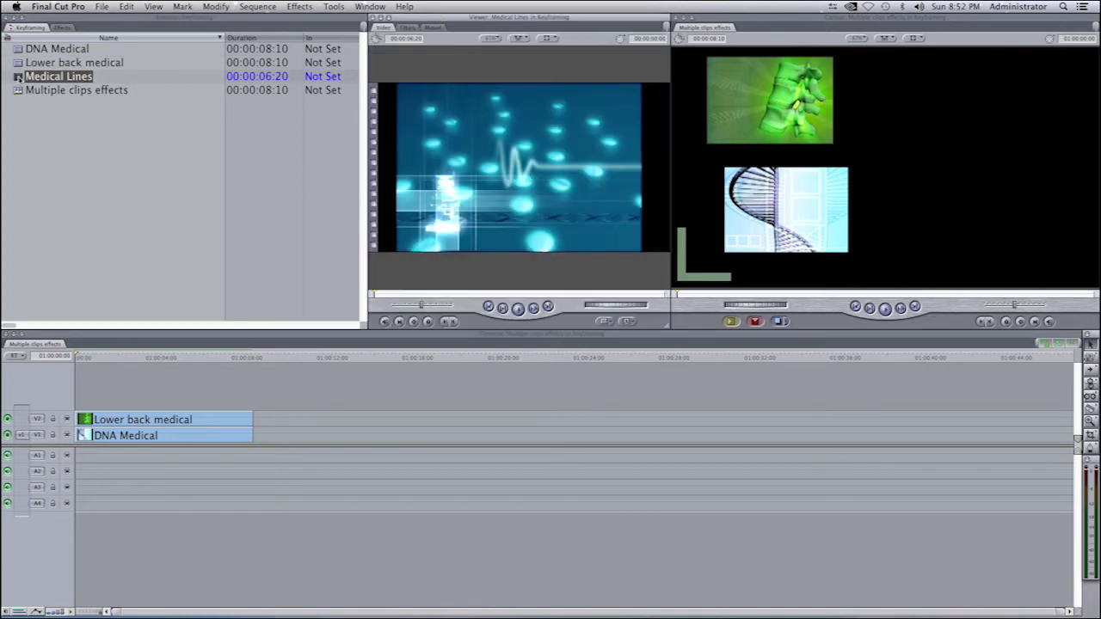
- Drop Medical Lines onto V3 and scale it into a small upper-right inset
left_click_drag(495, 154, 84, 401)
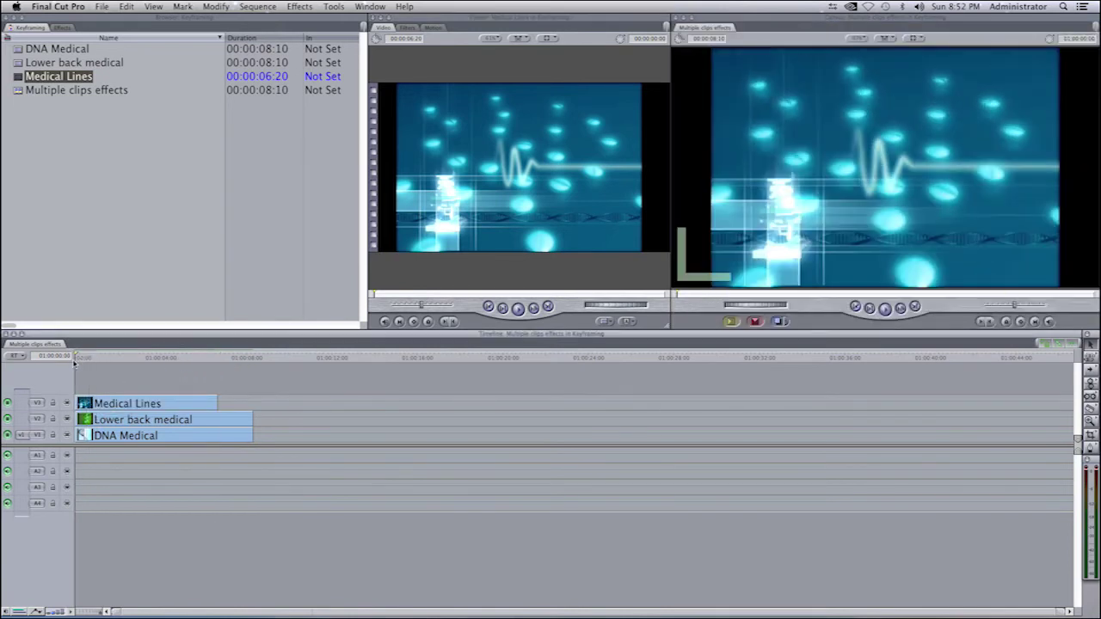
left_click(143, 404)
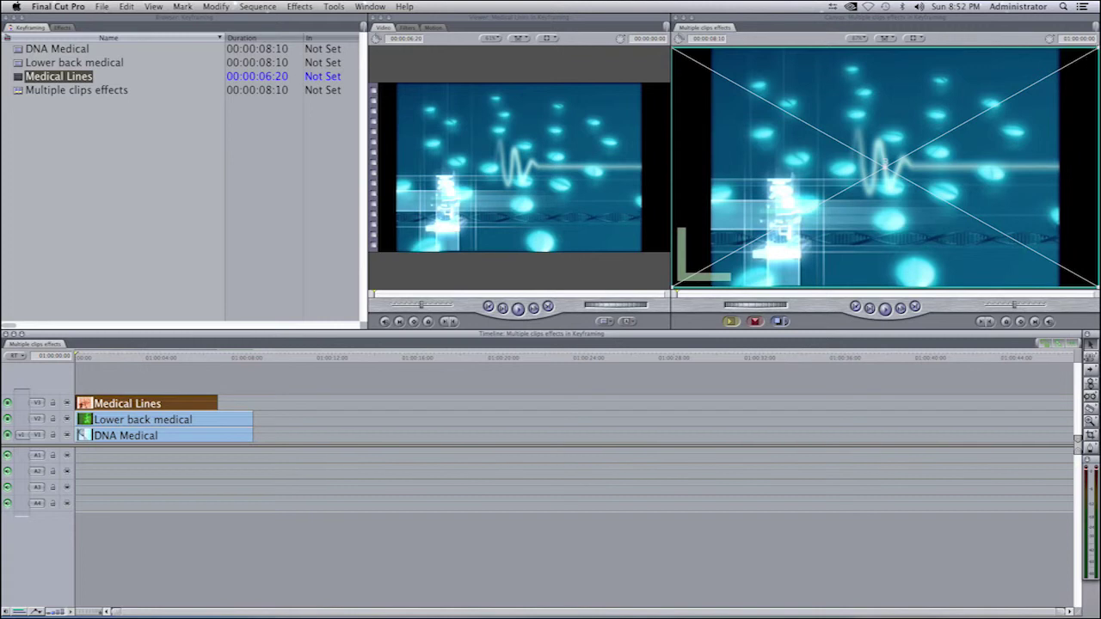
left_click_drag(1096, 50, 1049, 96)
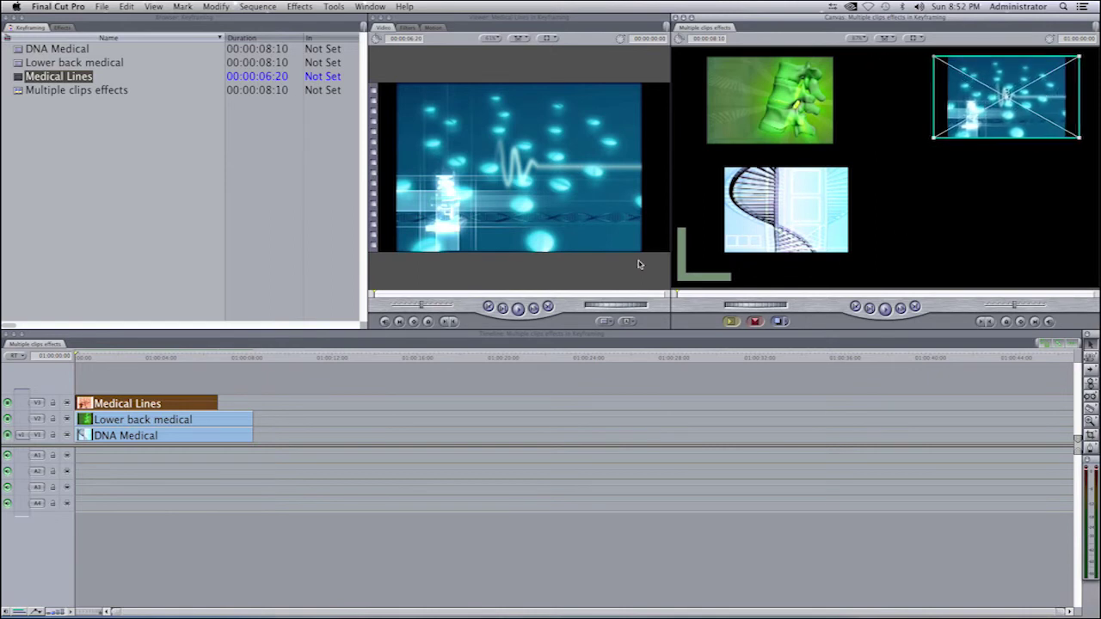
left_click(94, 357)
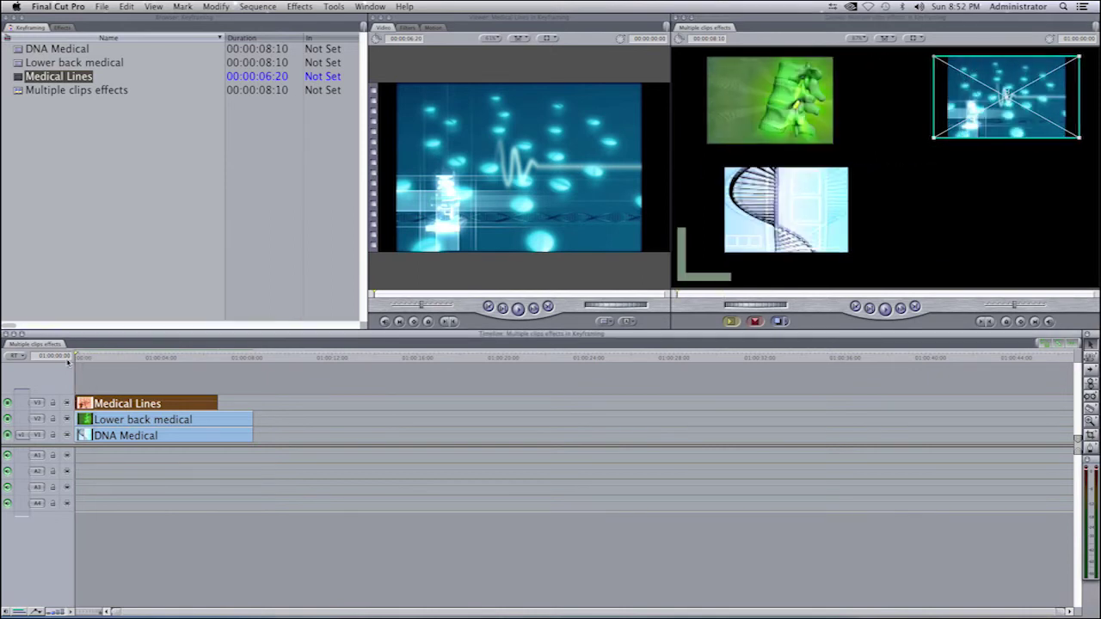
- Keyframe Medical Lines' Center at two seconds, moving it from upper right to upper left
double_click(125, 402)
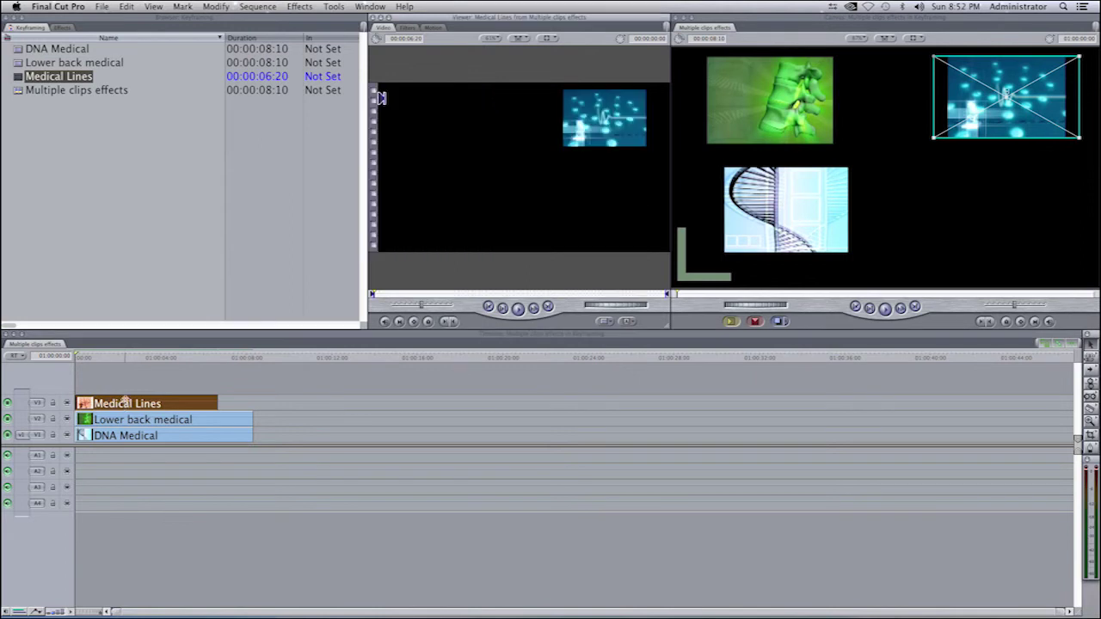
left_click(437, 28)
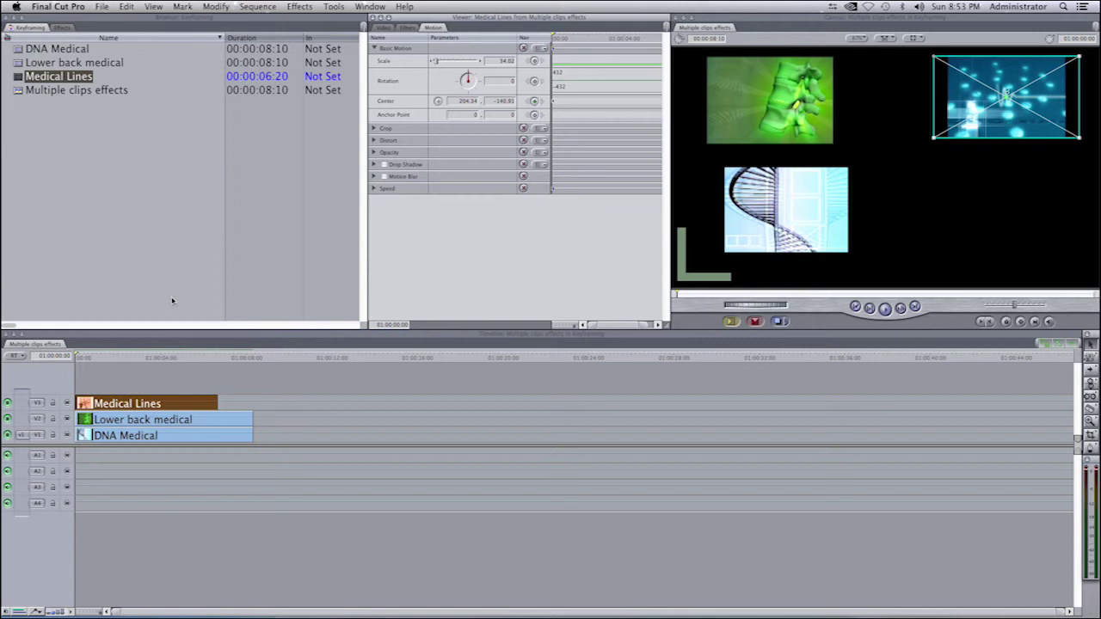
left_click_drag(87, 359, 125, 359)
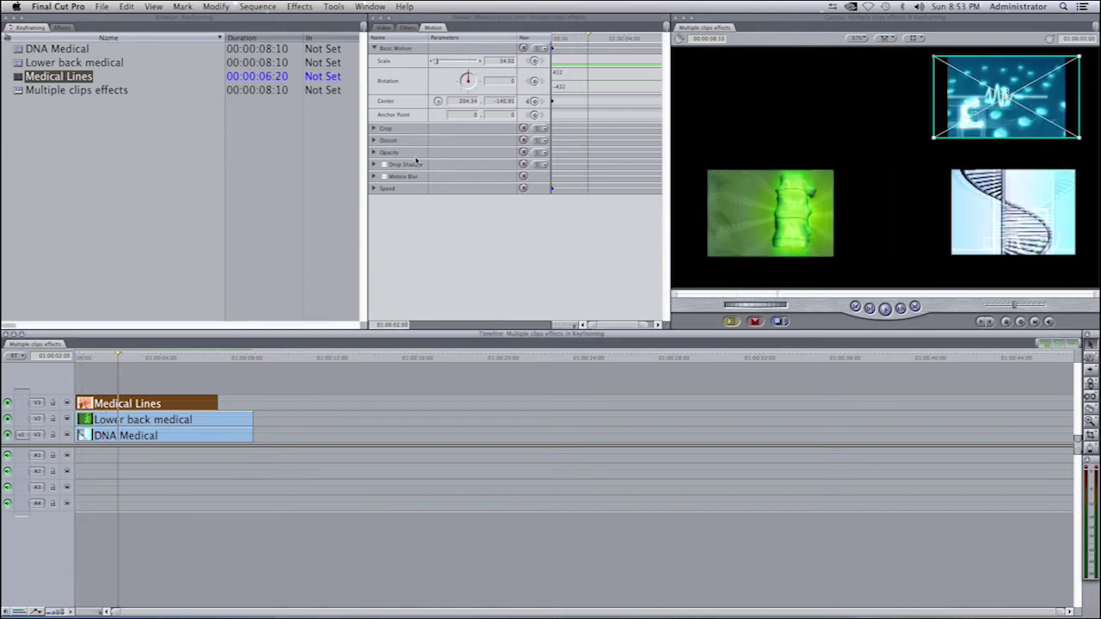
left_click(534, 101)
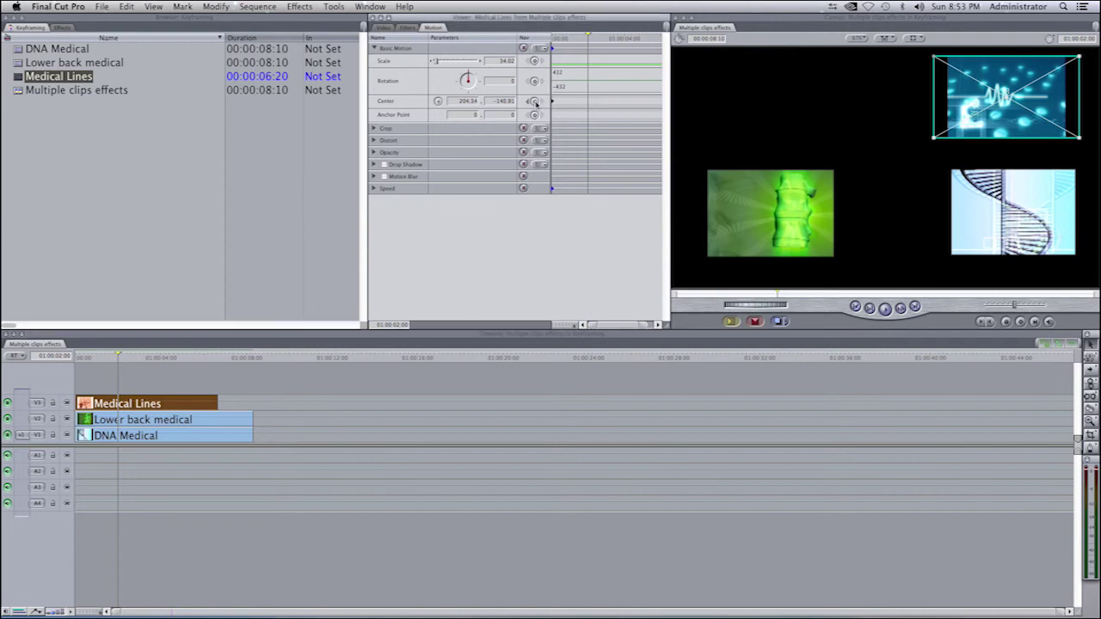
left_click_drag(1051, 86, 814, 94)
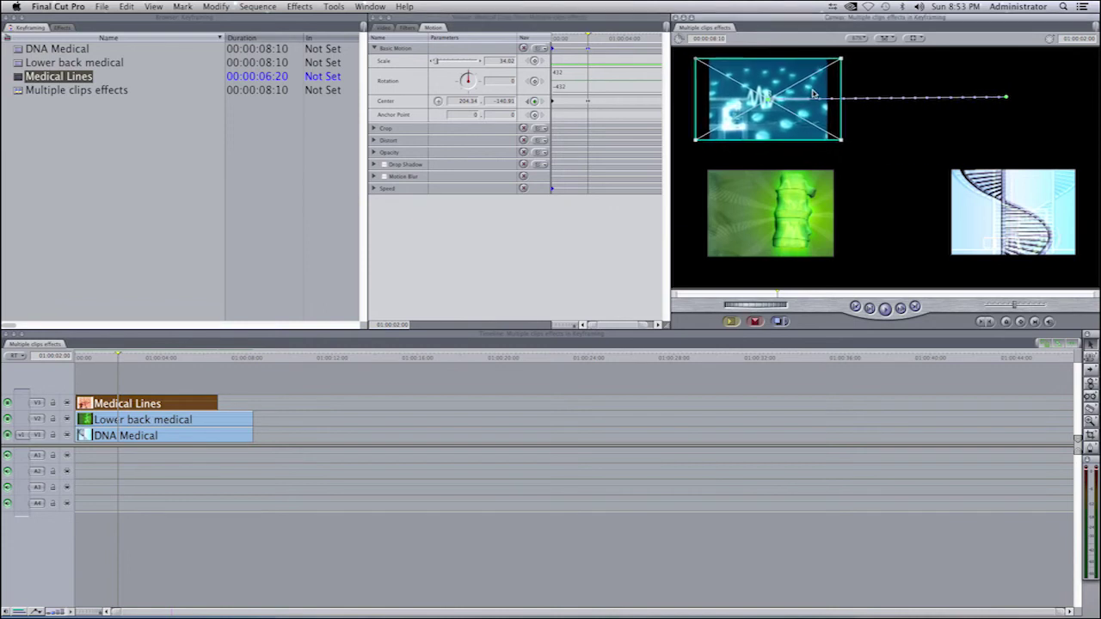
left_click(137, 368)
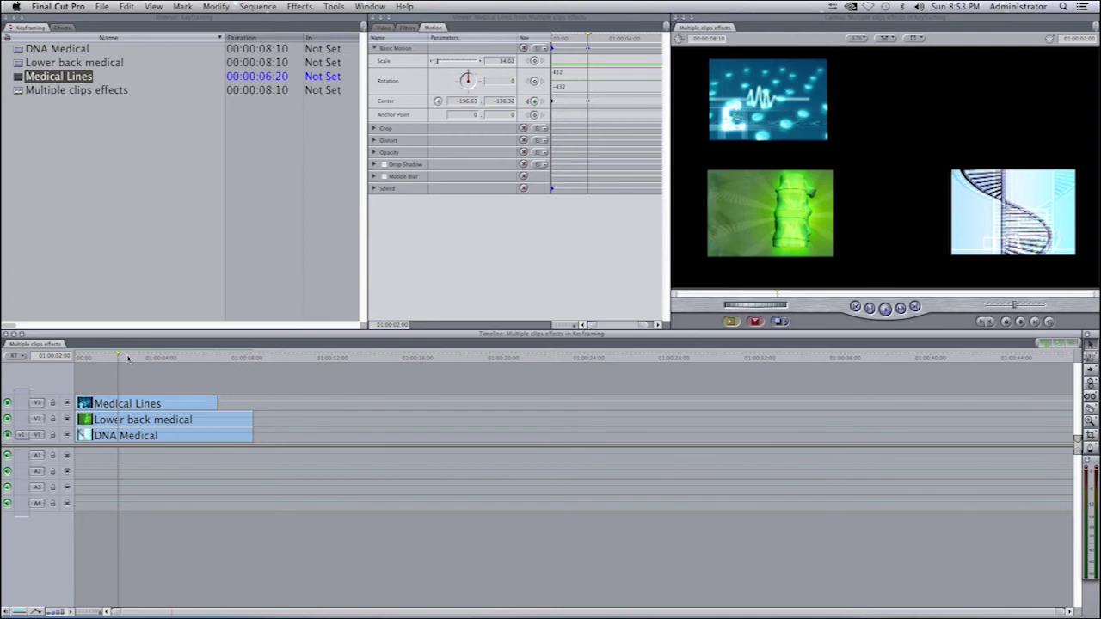
left_click_drag(129, 356, 54, 363)
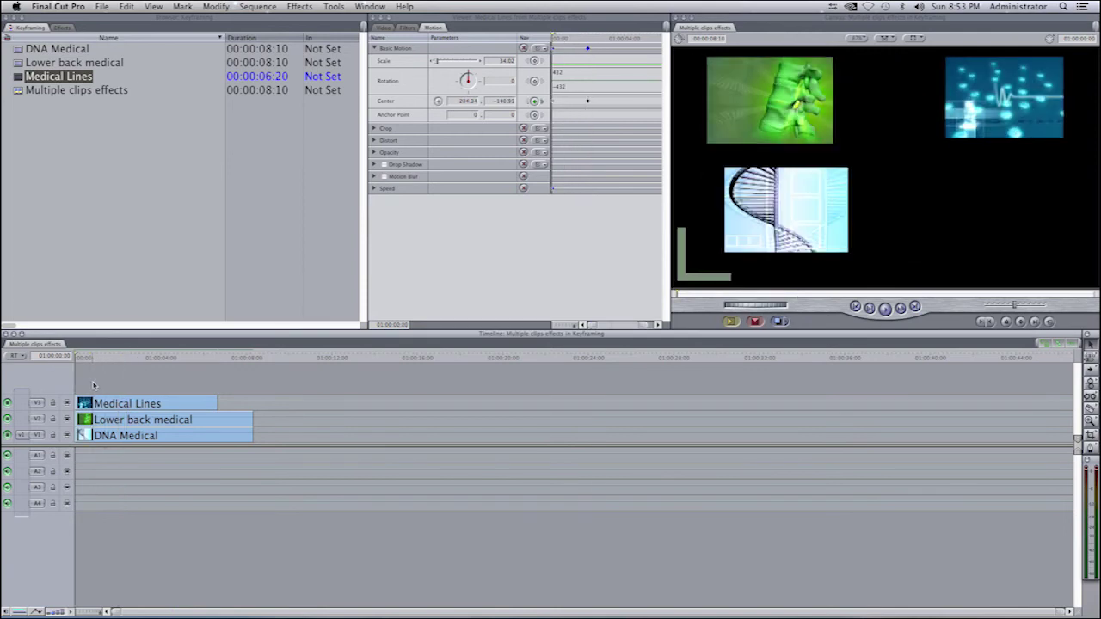
key("space")
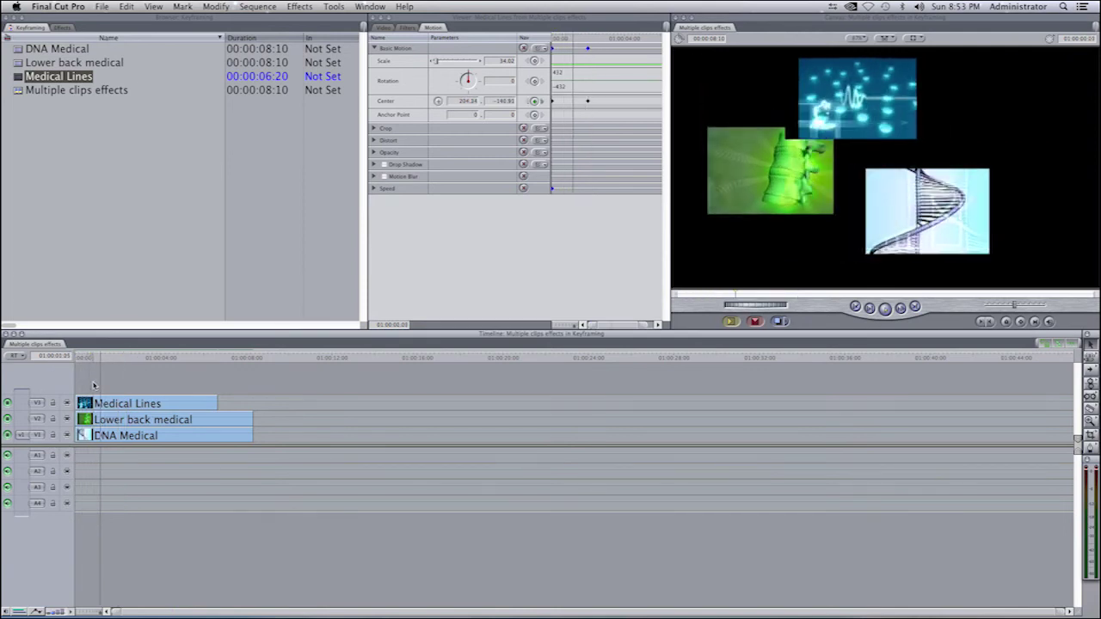